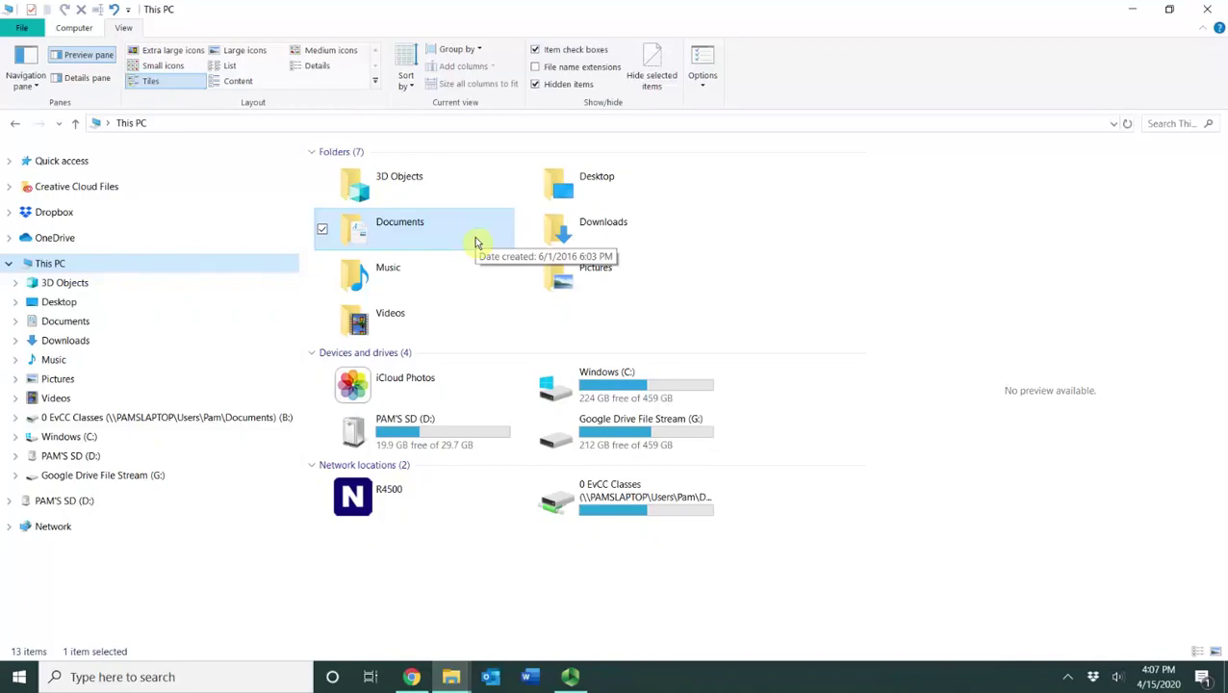
Step: Open the CL 101 Access Lecture notes folder inside Documents > CL 101 Lectures
double_click(476, 242)
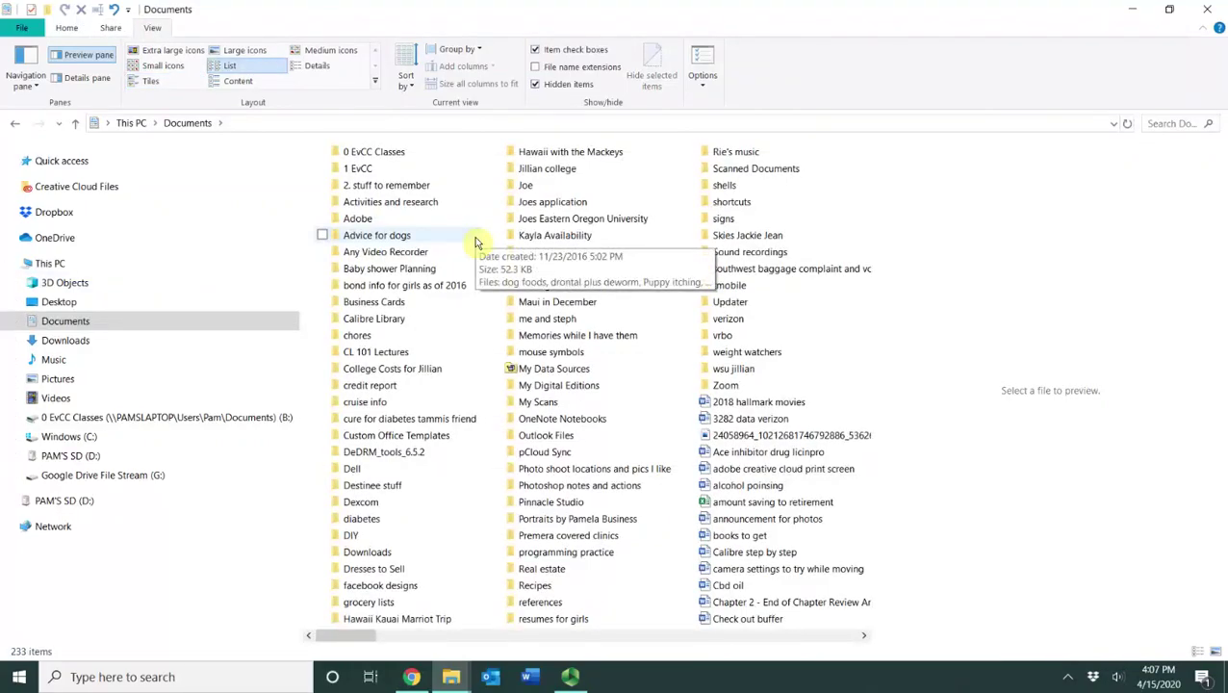
double_click(422, 356)
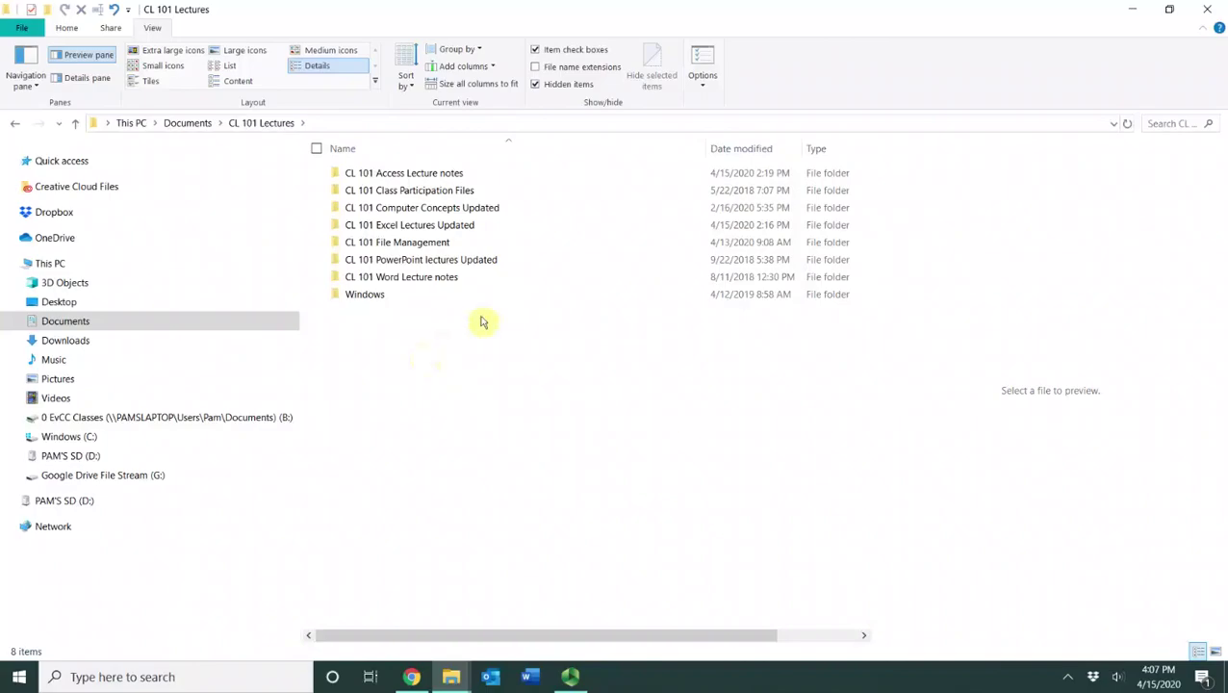
double_click(464, 177)
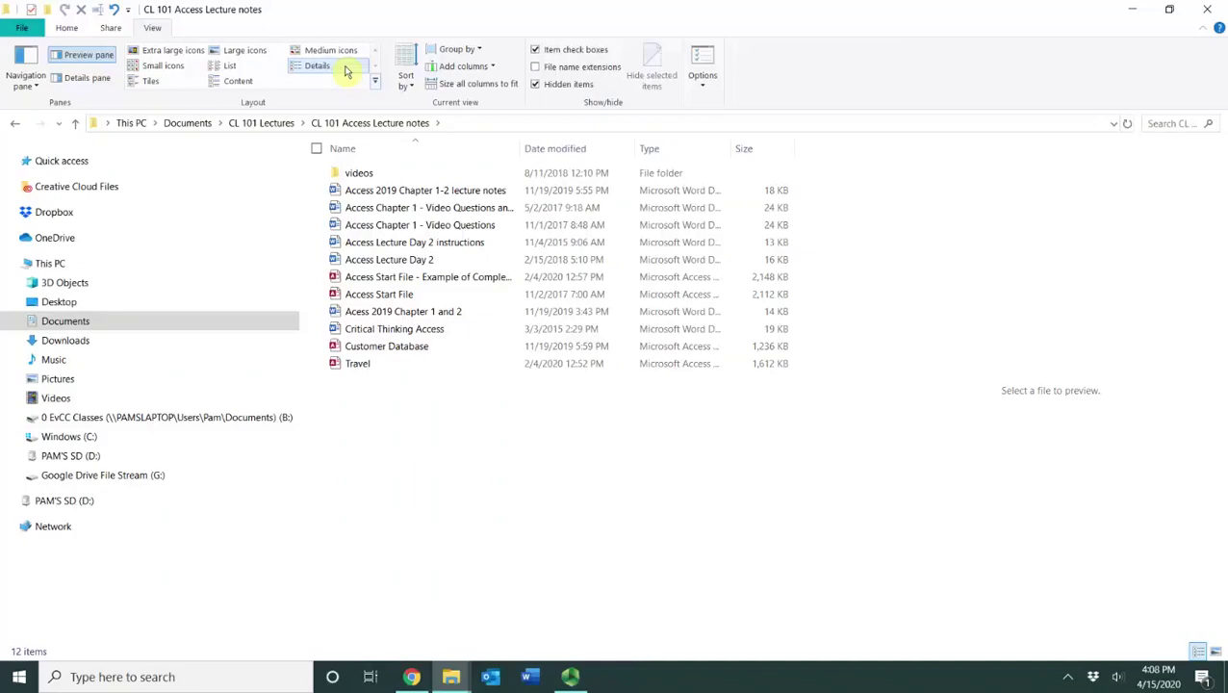
Step: Show the files as extra large icons and preview the Access Chapter 1 - Video Questions answers and Access Lecture Day 2 documents
click(188, 56)
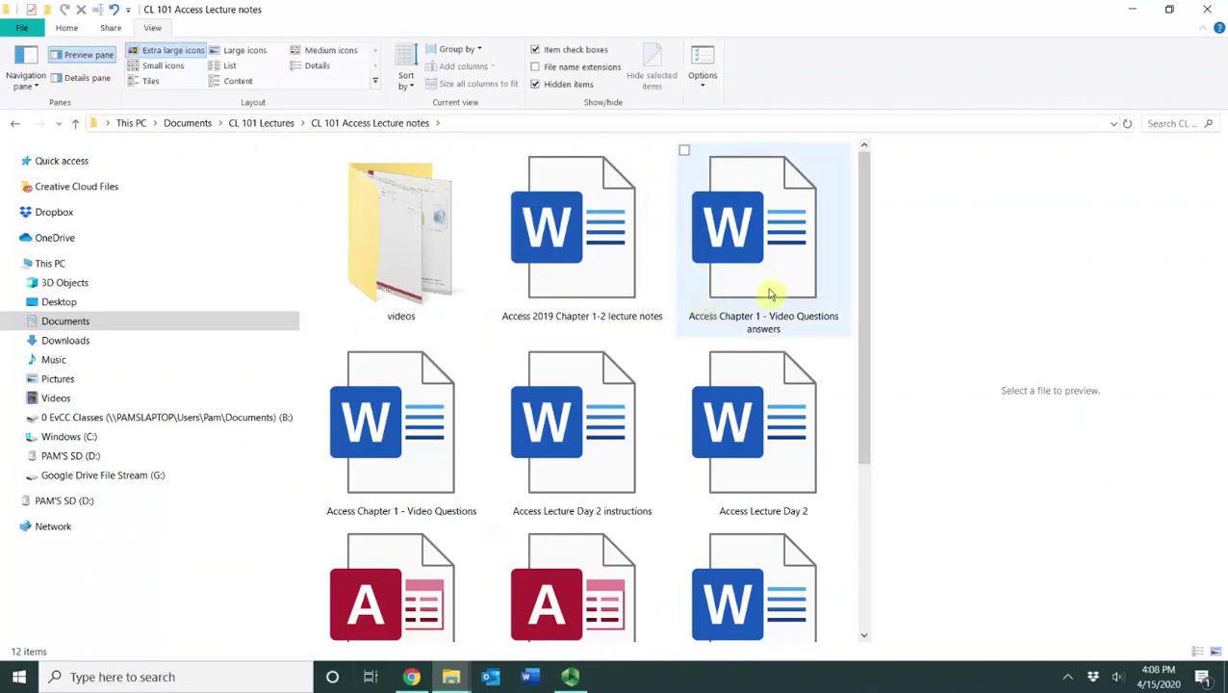
drag(770, 294, 631, 260)
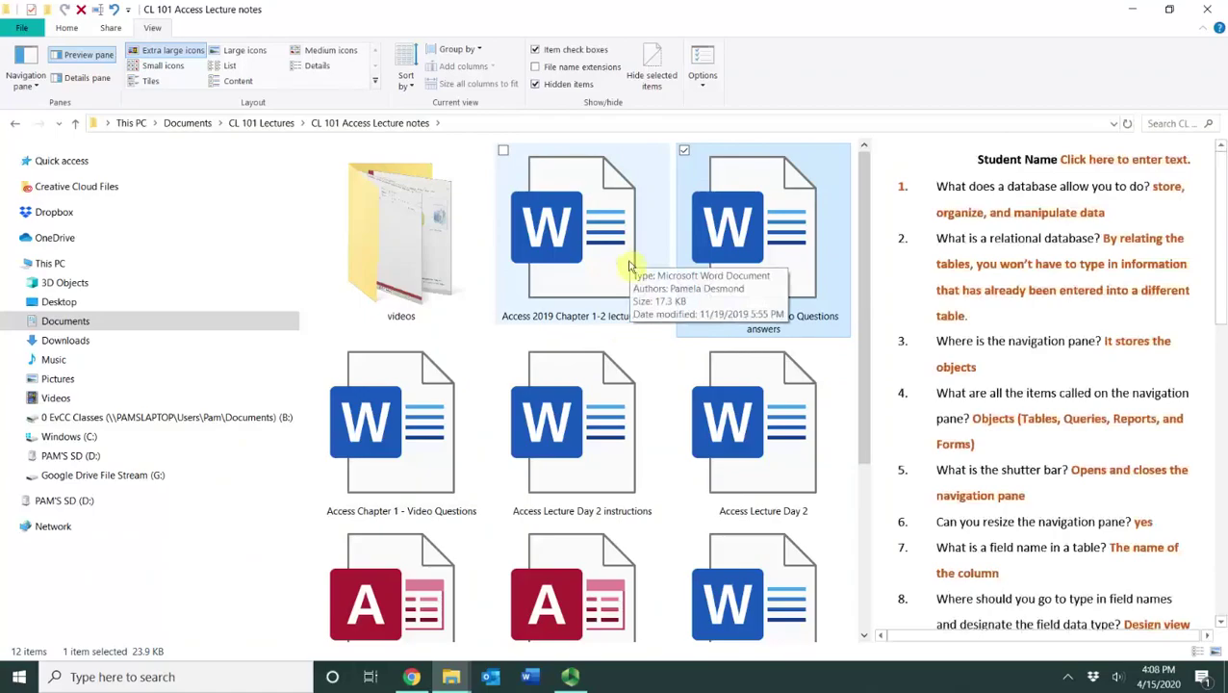
click(702, 412)
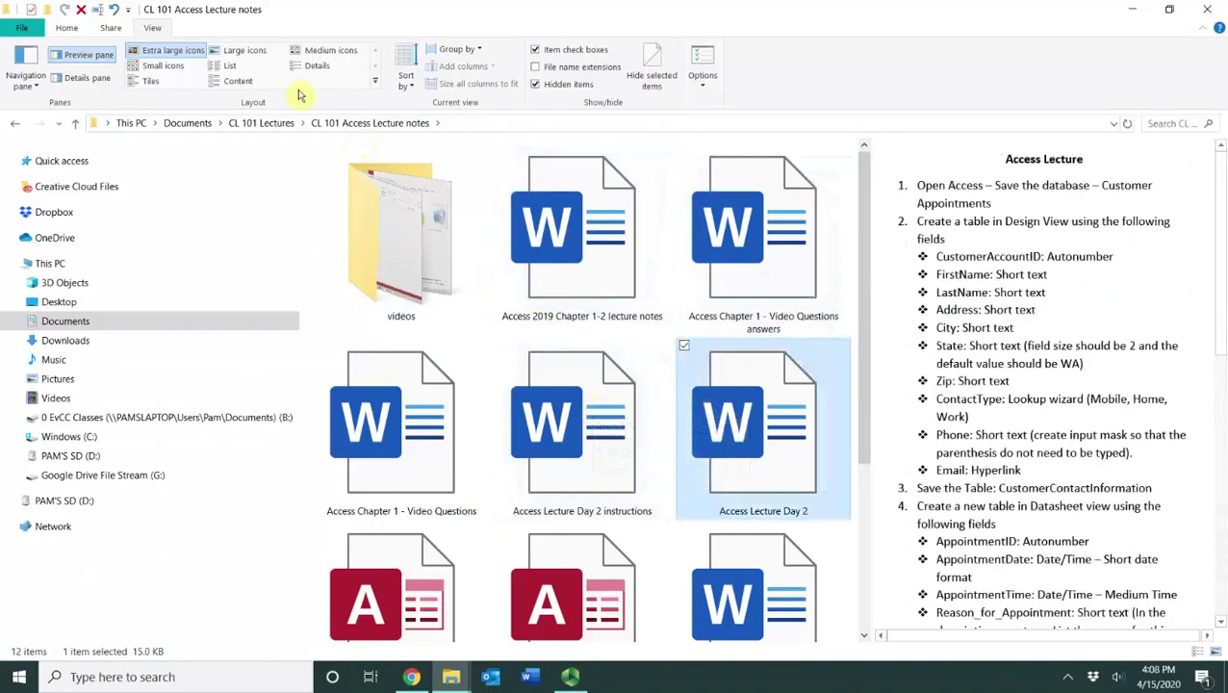
Step: Try the large, medium and small icons, List, Details, Tiles and Content layouts, and finish in Details
click(245, 50)
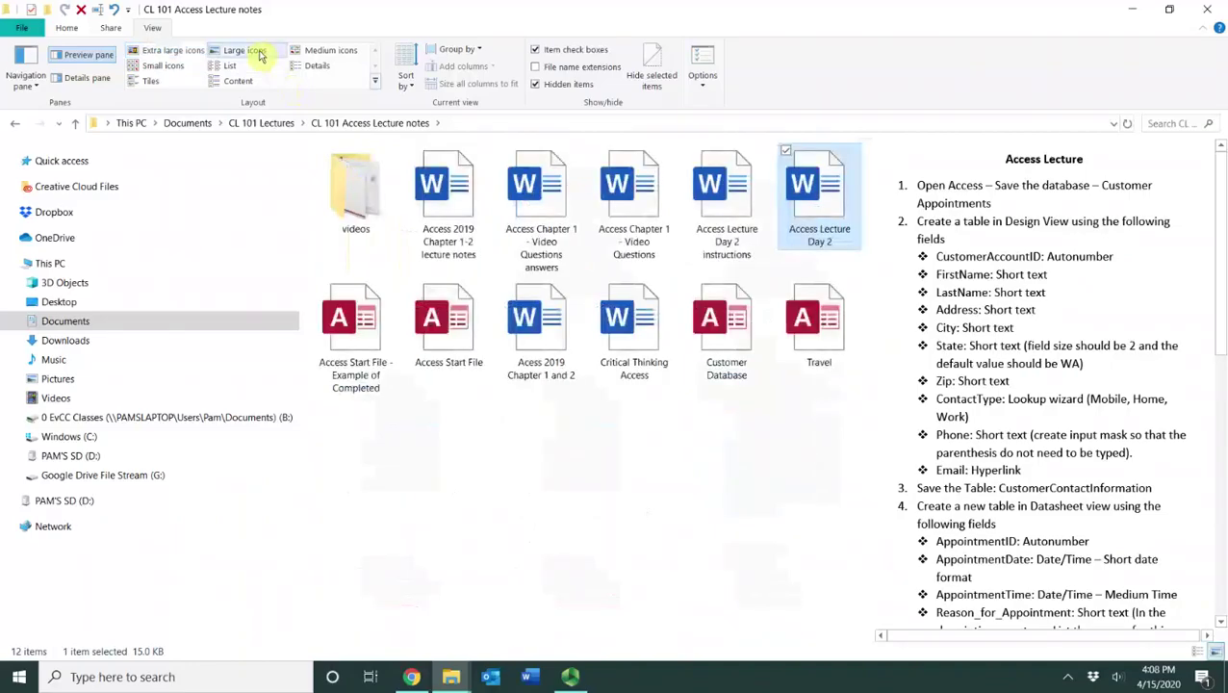
click(309, 51)
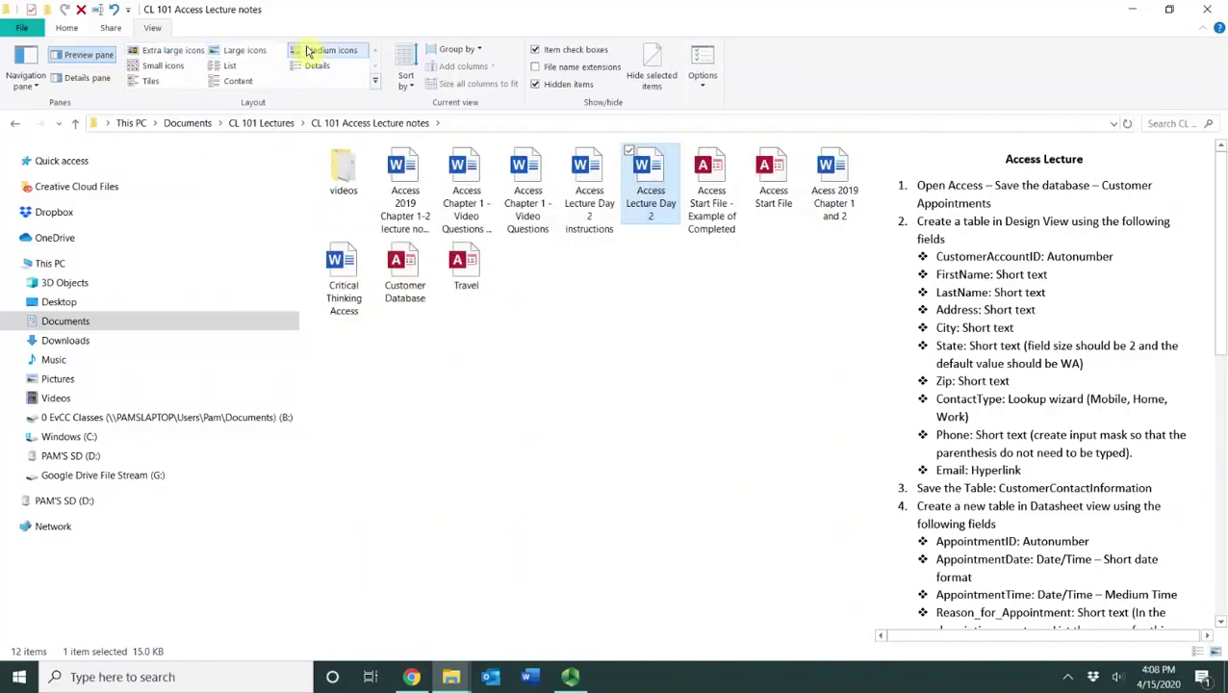
click(171, 67)
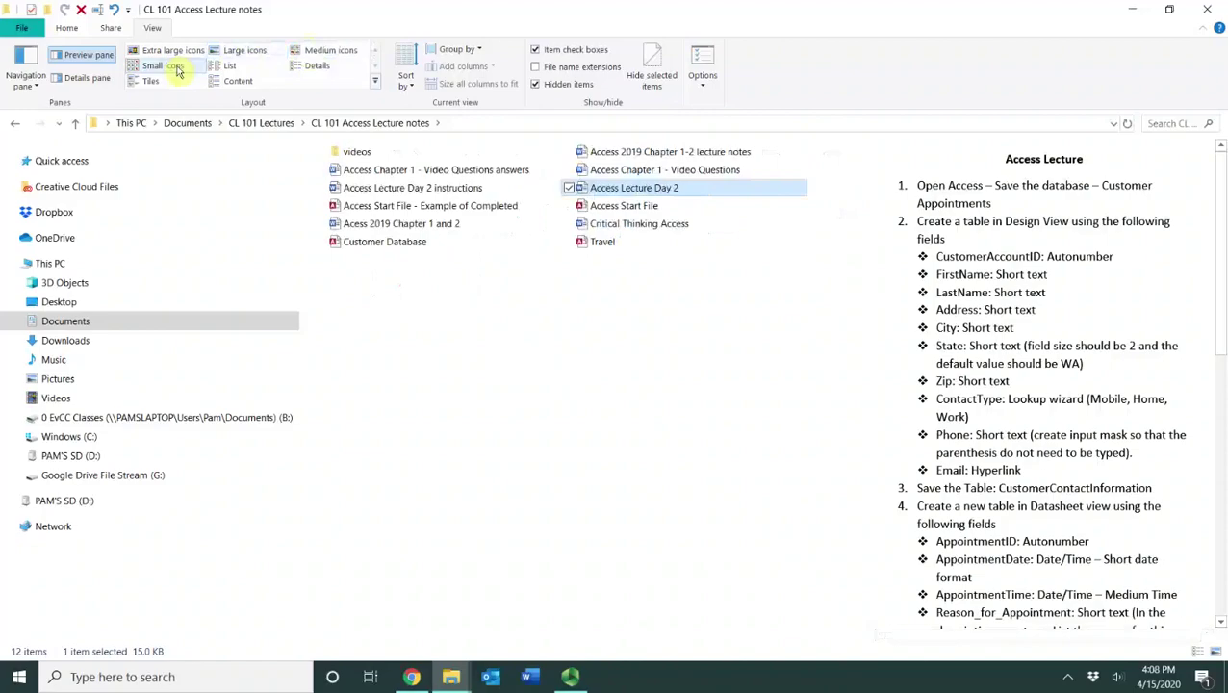
click(230, 66)
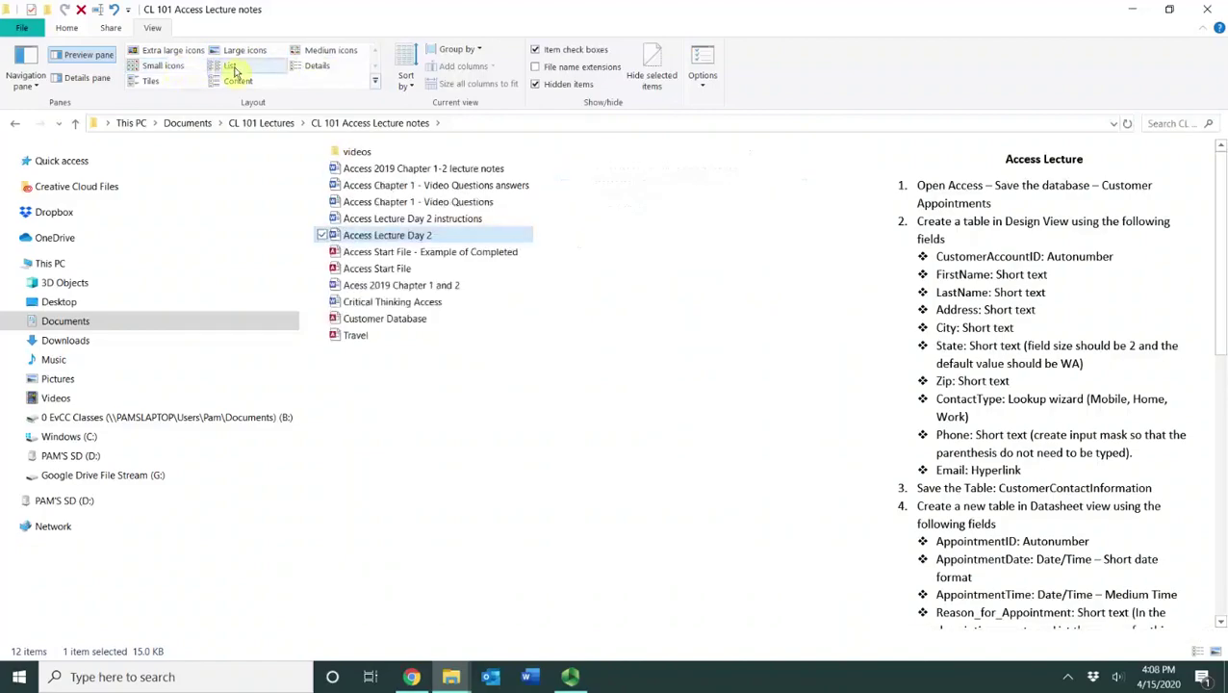
click(307, 67)
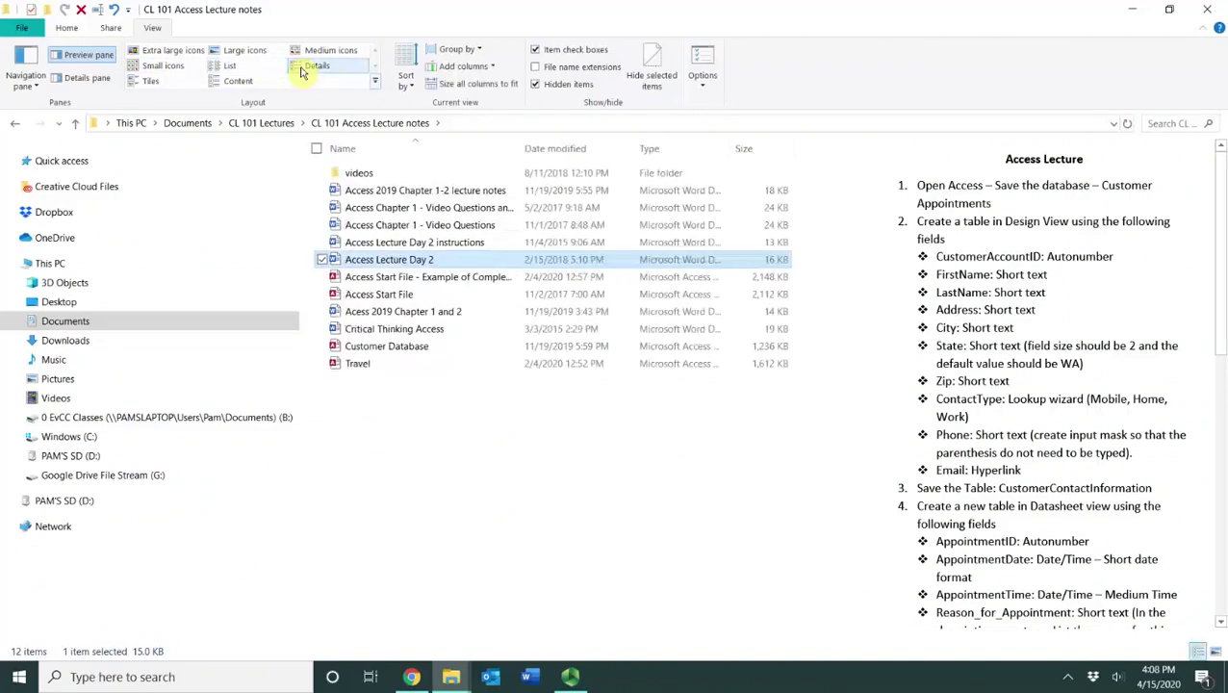
click(159, 82)
click(231, 82)
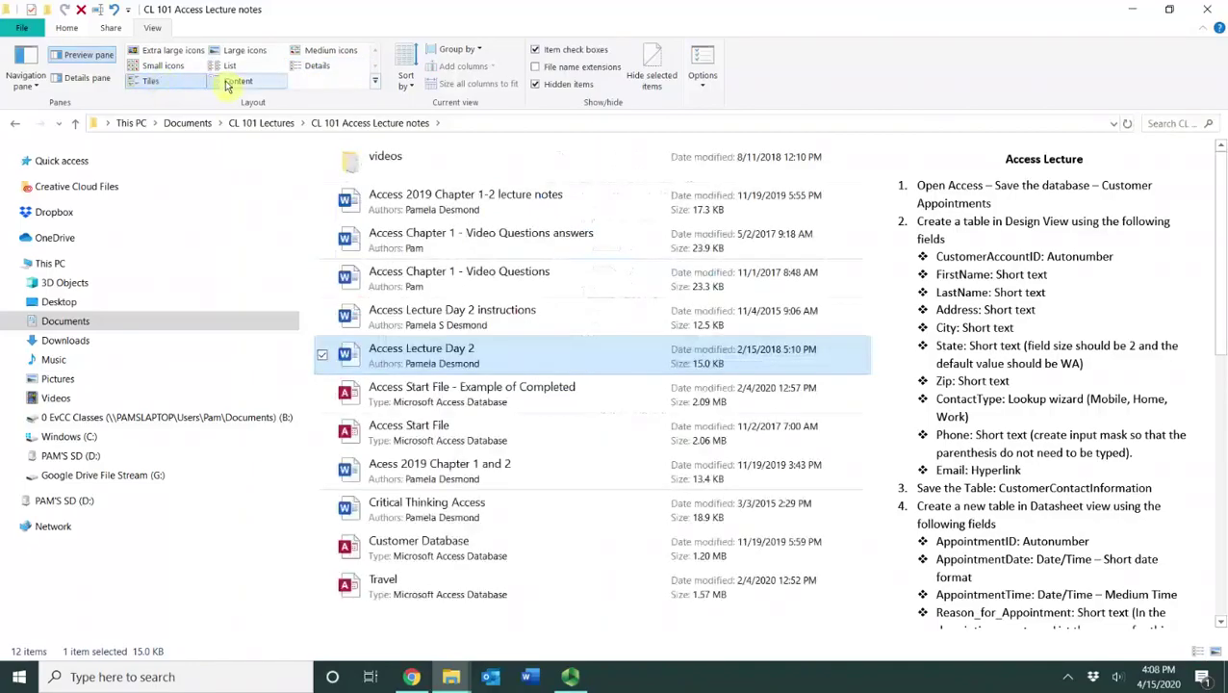
click(315, 66)
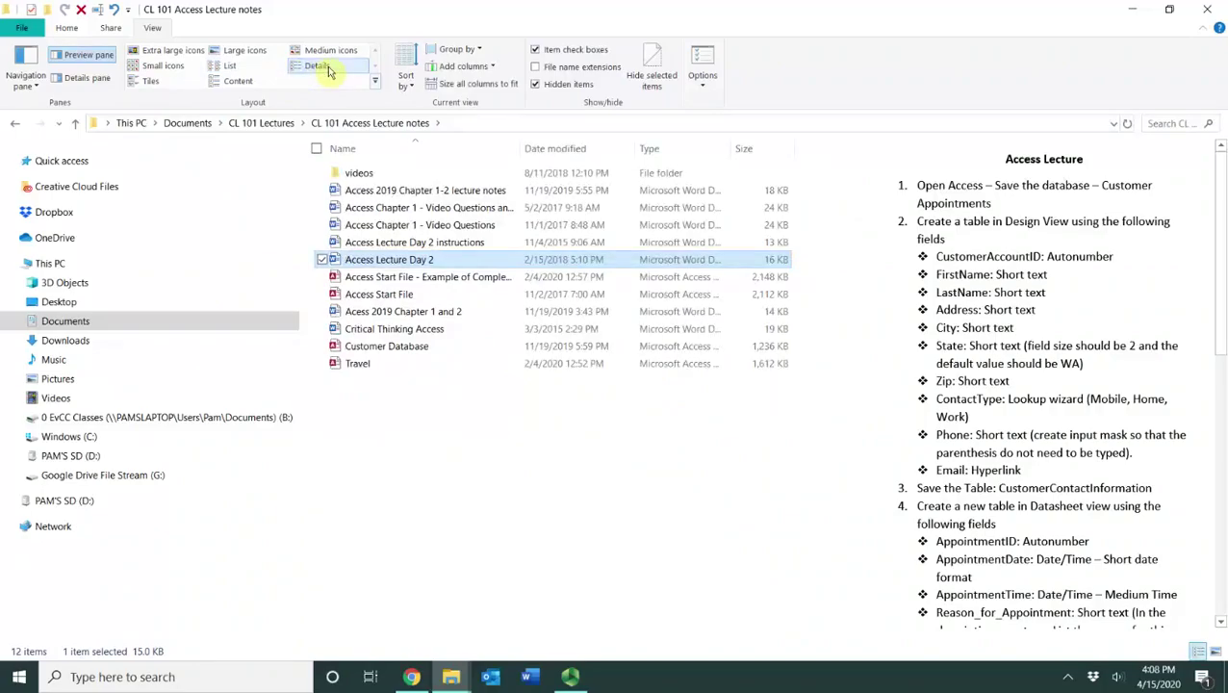
Step: Sort the files by date modified with the newest first, select the most recent file, and reverse the order to oldest first
click(553, 151)
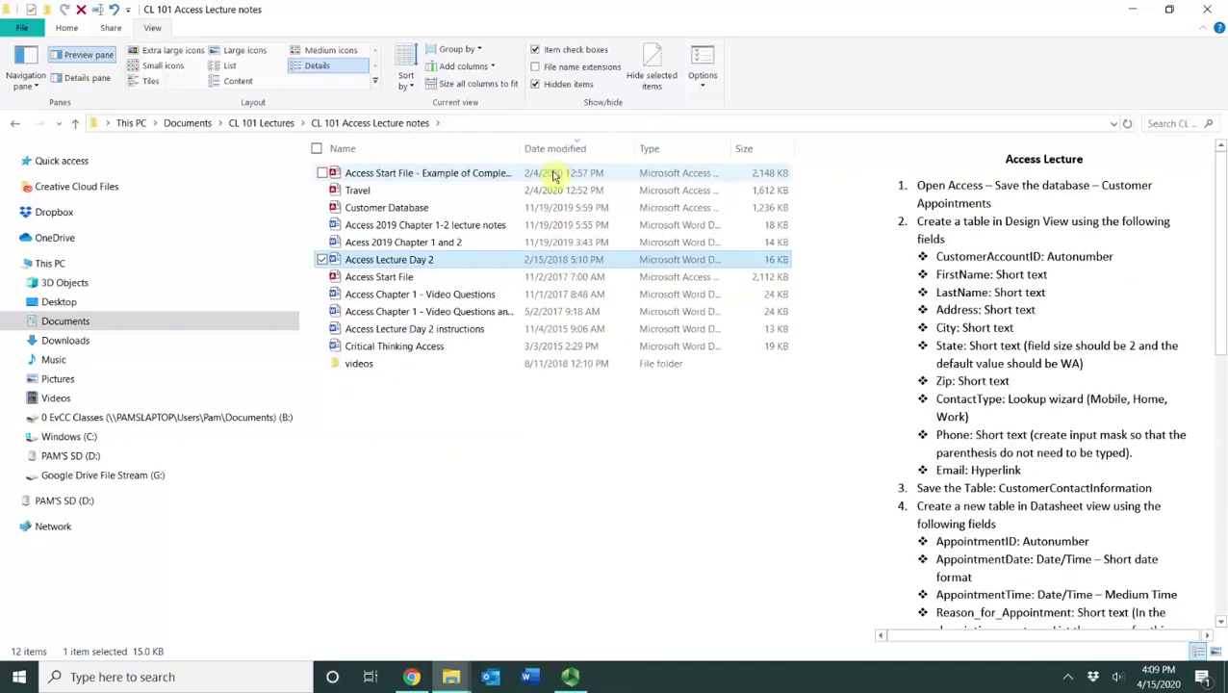
click(554, 177)
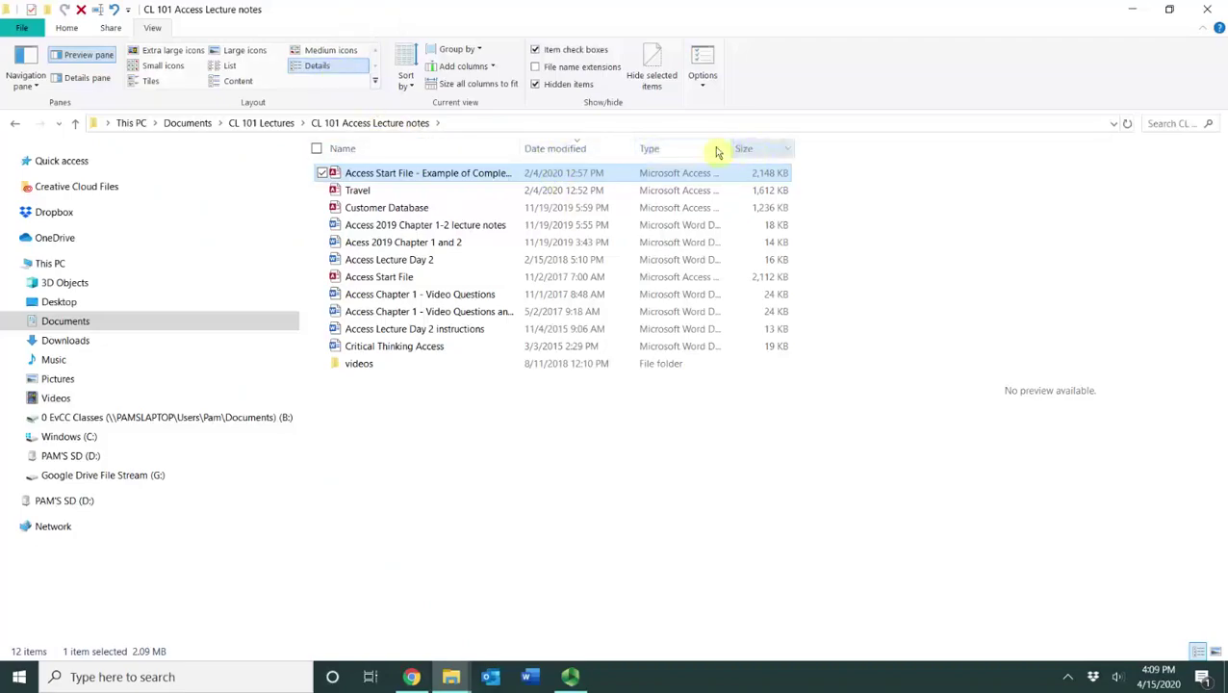
click(561, 152)
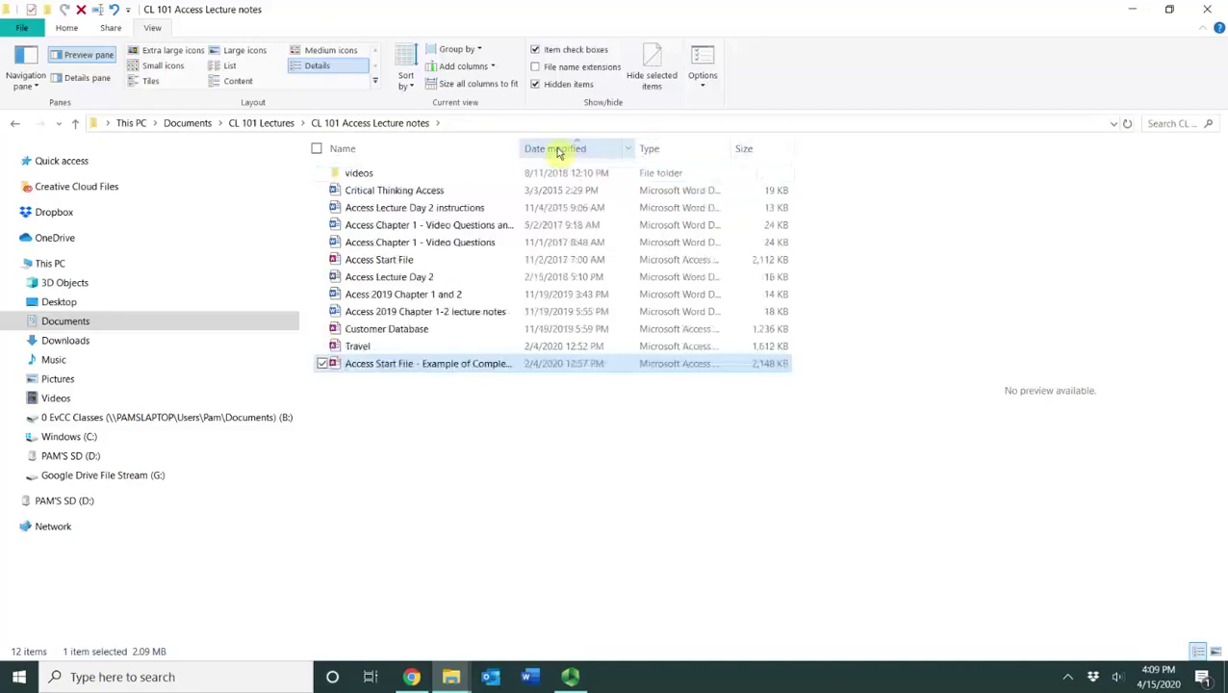
Step: Sort the files by name in ascending order and widen the Name column to fit the full file names
click(427, 152)
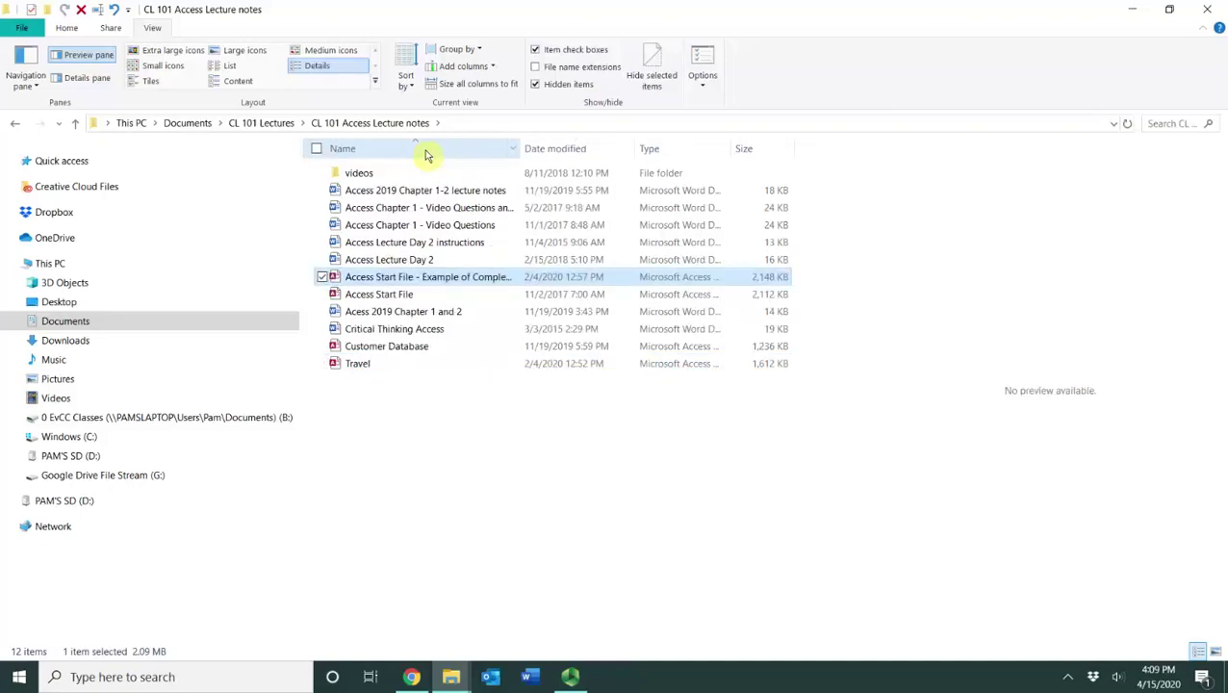
click(427, 151)
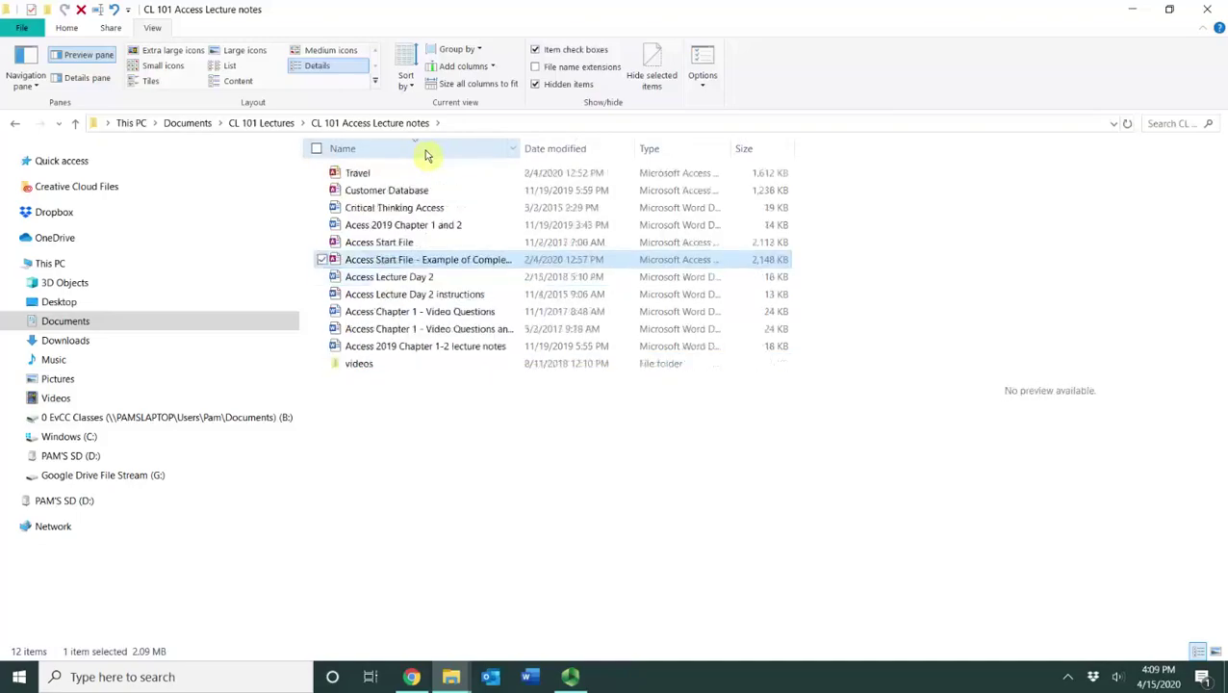
click(428, 152)
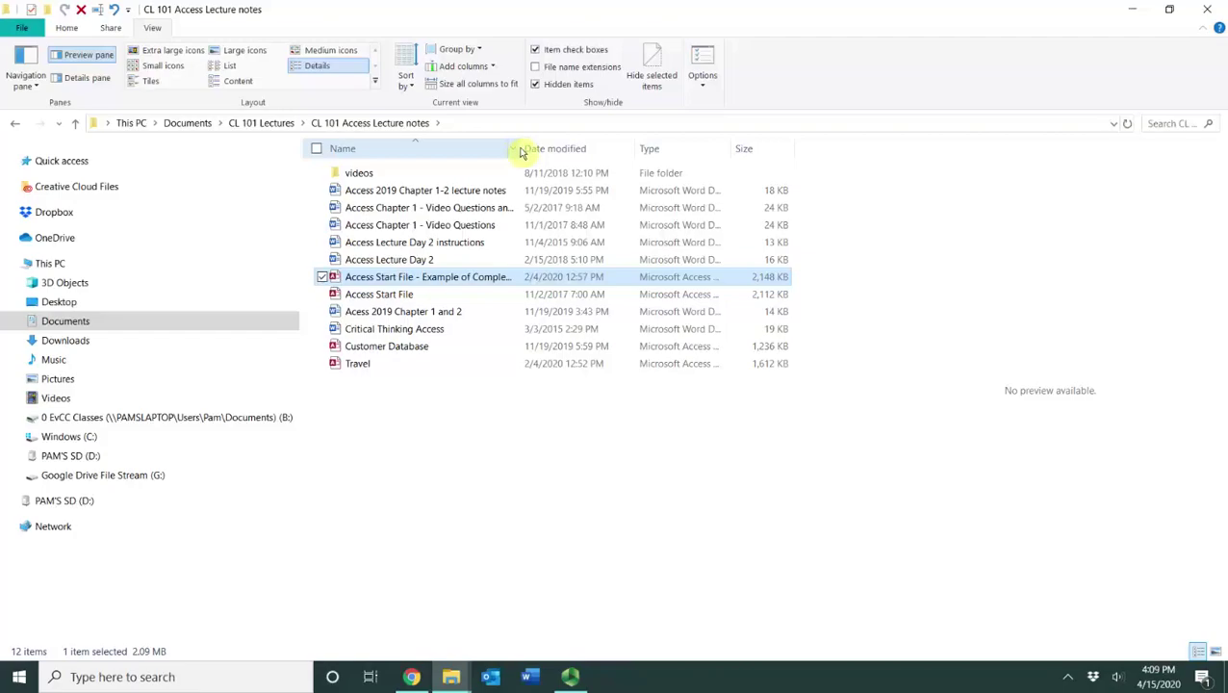
drag(519, 151, 557, 155)
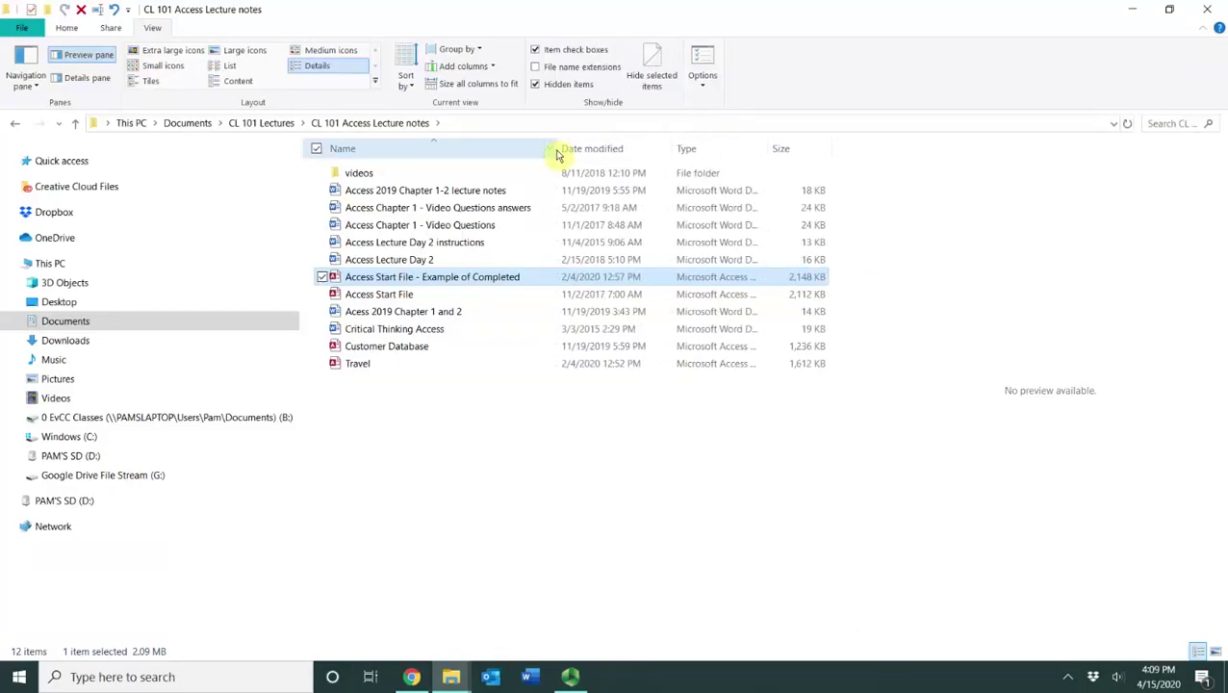
Step: View the properties of the Access 2019 Chapter 1-2 lecture notes document in place of its preview, and switch back to the preview
click(404, 194)
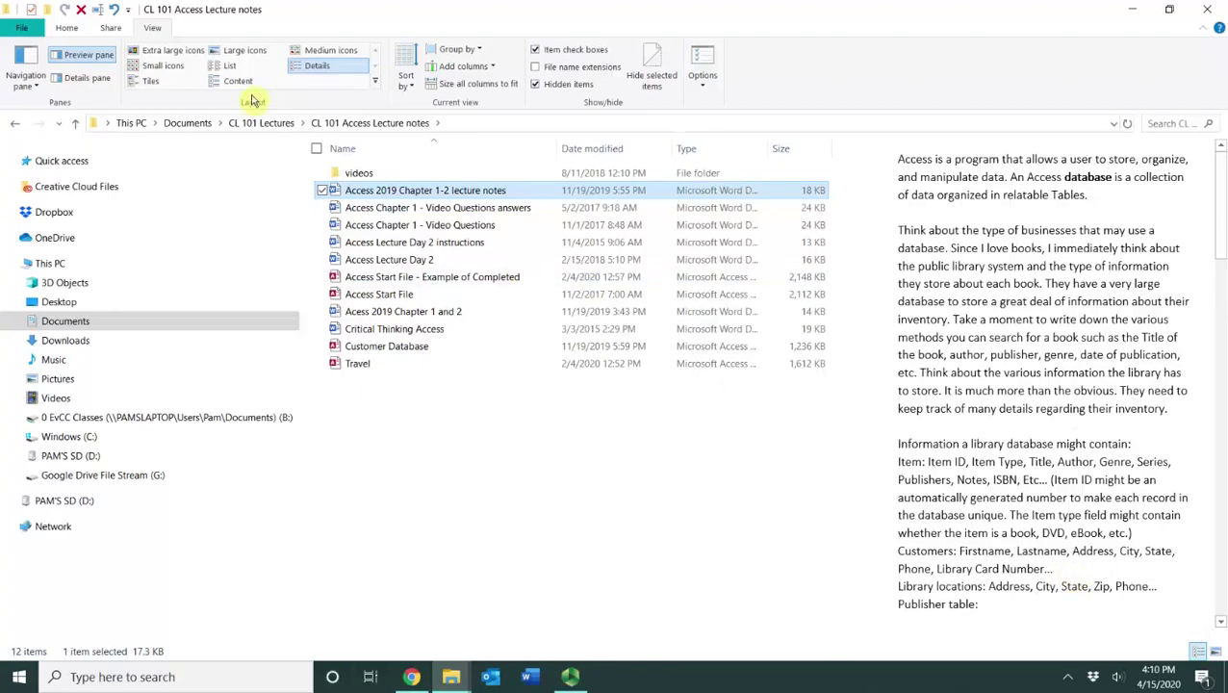
click(103, 81)
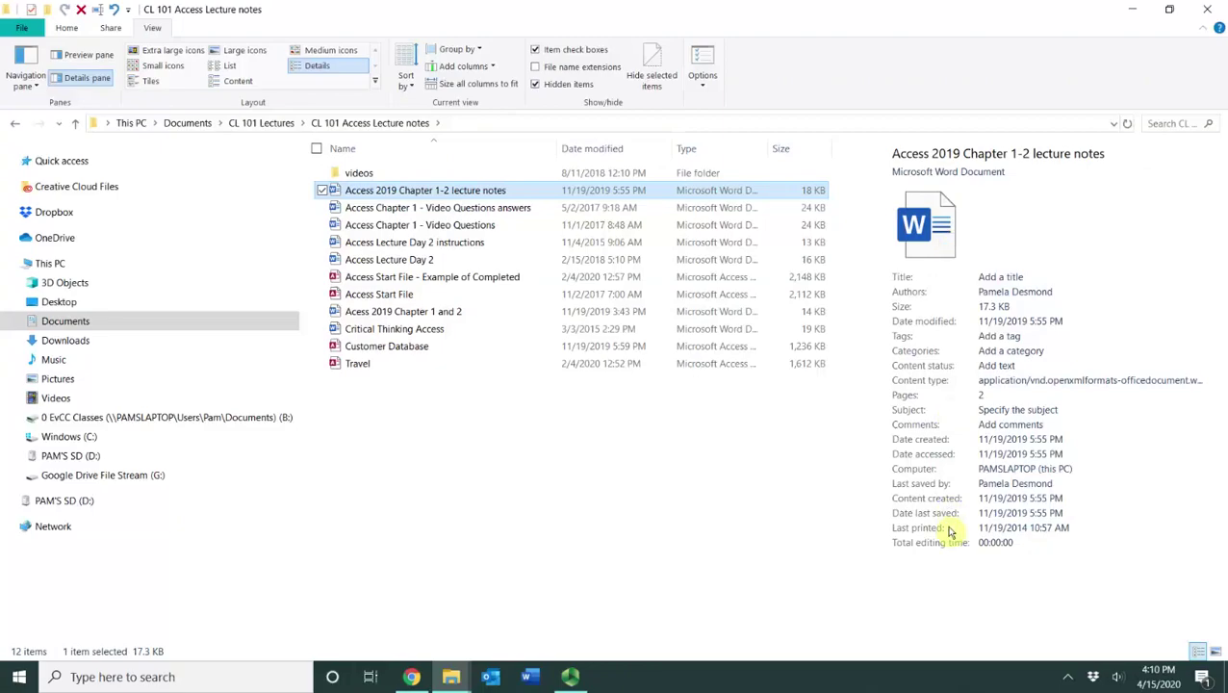
click(89, 56)
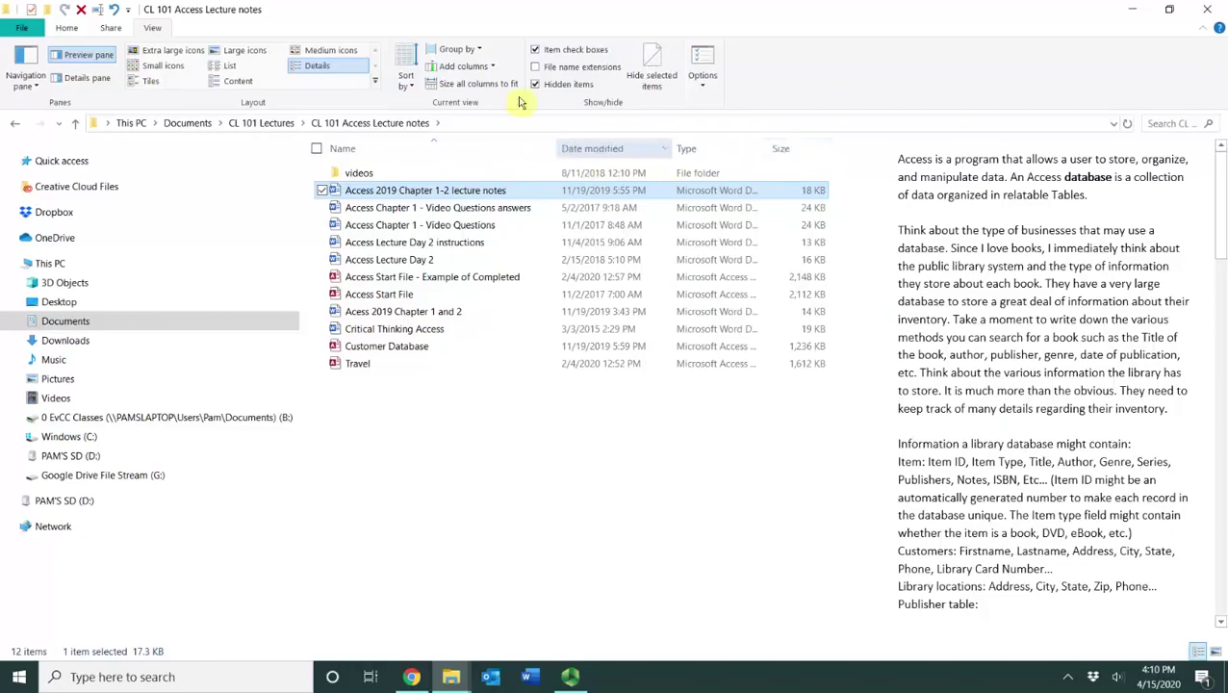
Step: Try sorting the files by date modified and restore the sorting by name
click(408, 85)
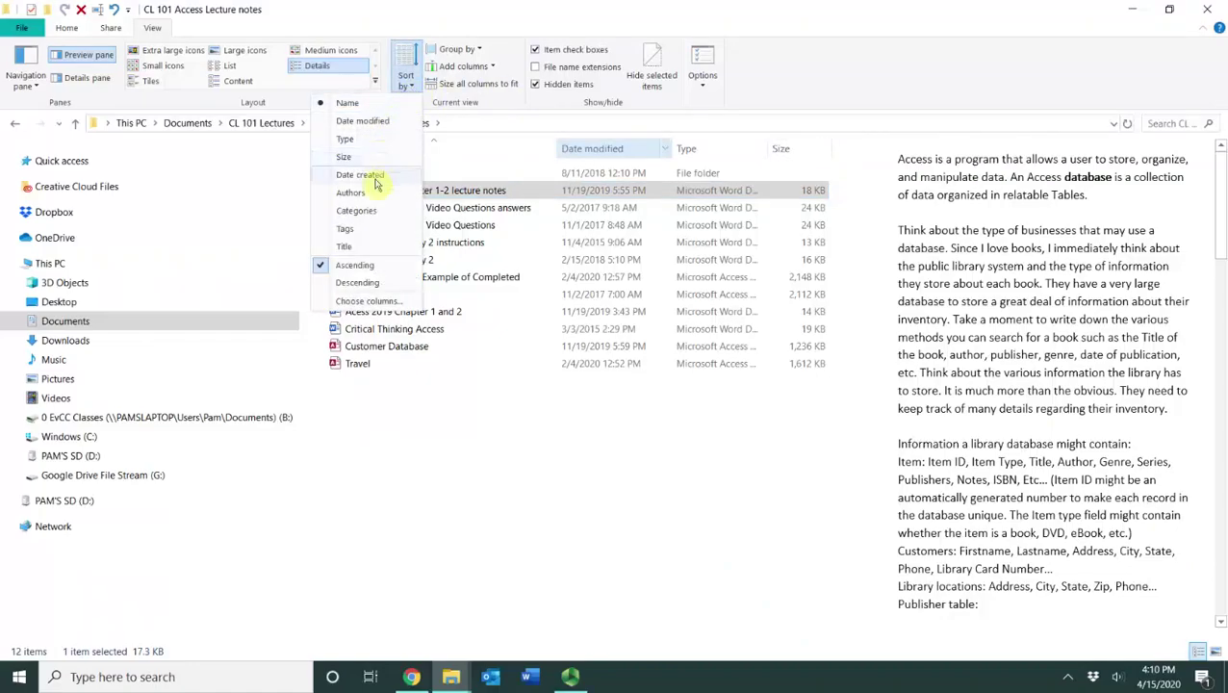
click(375, 122)
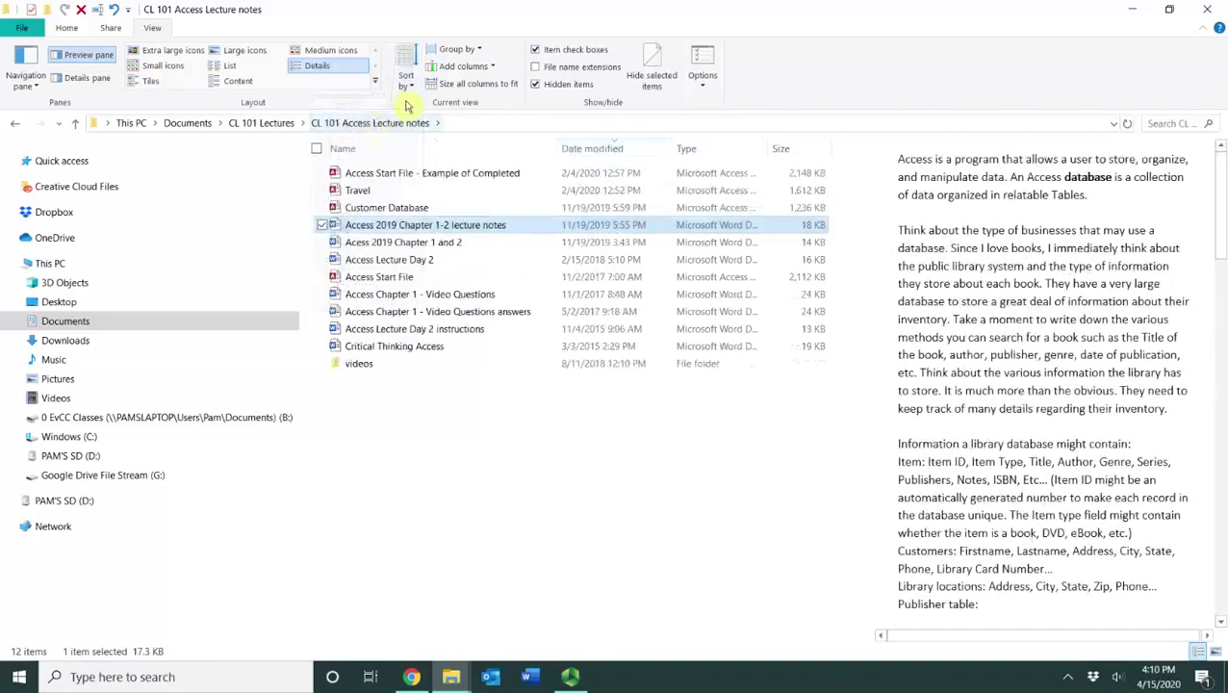
click(405, 89)
click(390, 104)
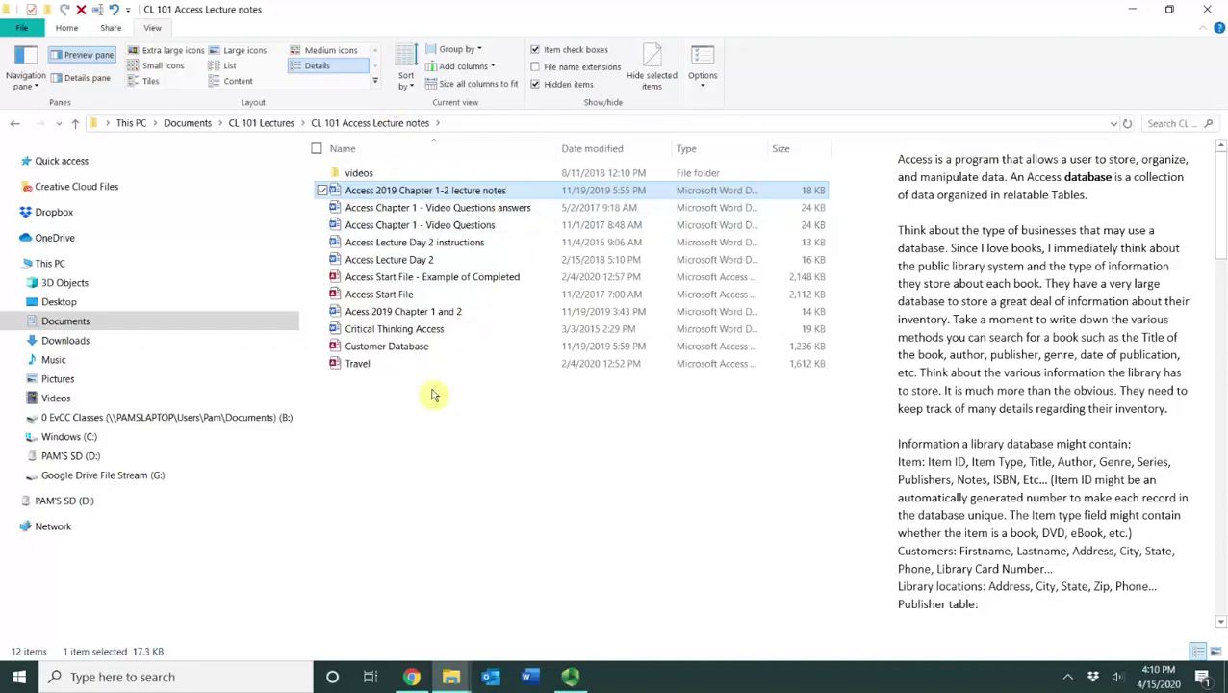
Step: Select the Critical Thinking Access document and the Customer Database in turn, and group the folder's contents by type
drag(391, 392, 366, 338)
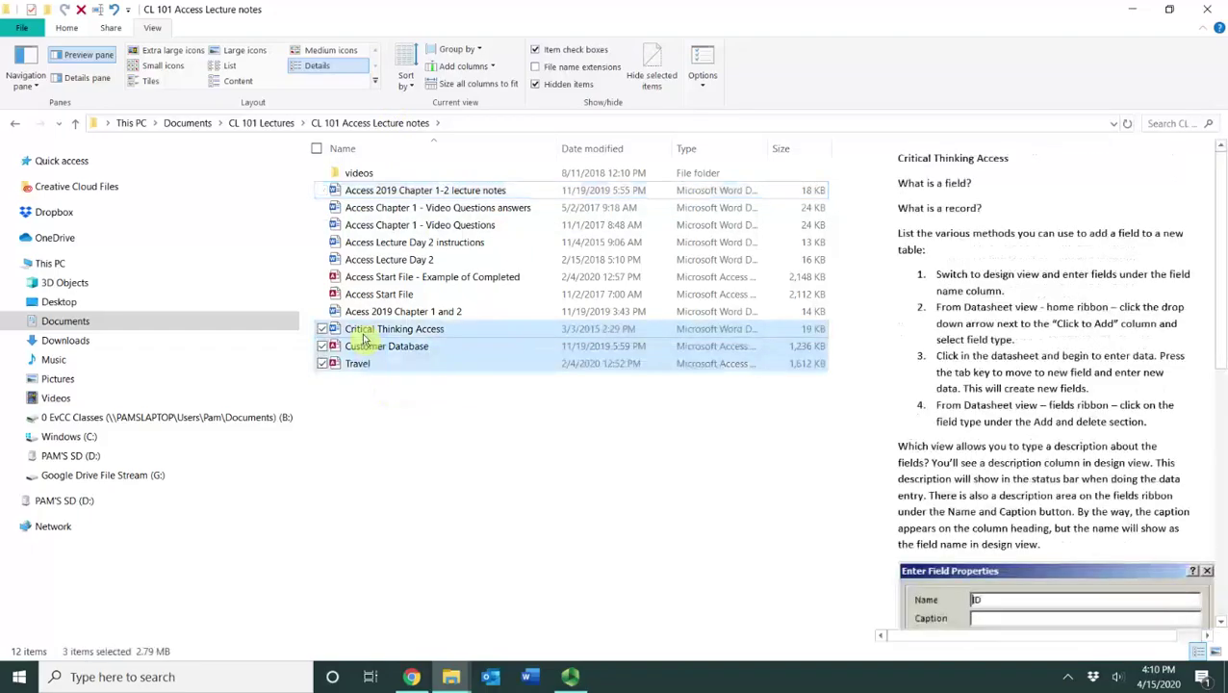
click(362, 333)
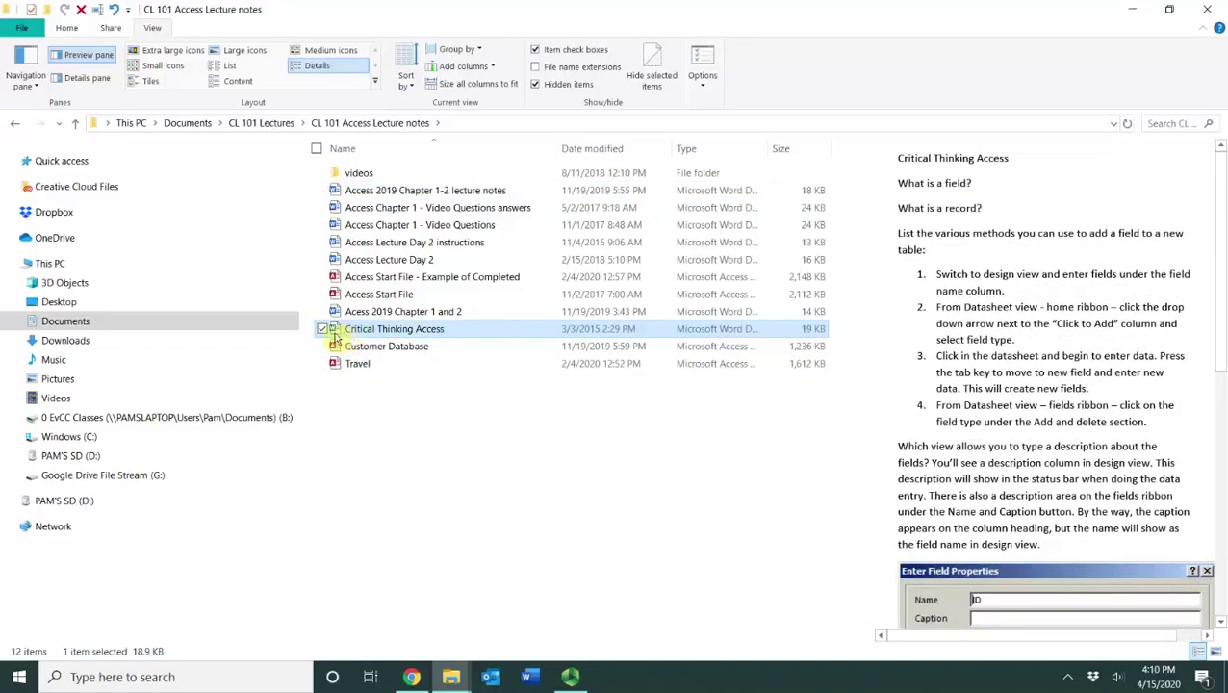
click(370, 355)
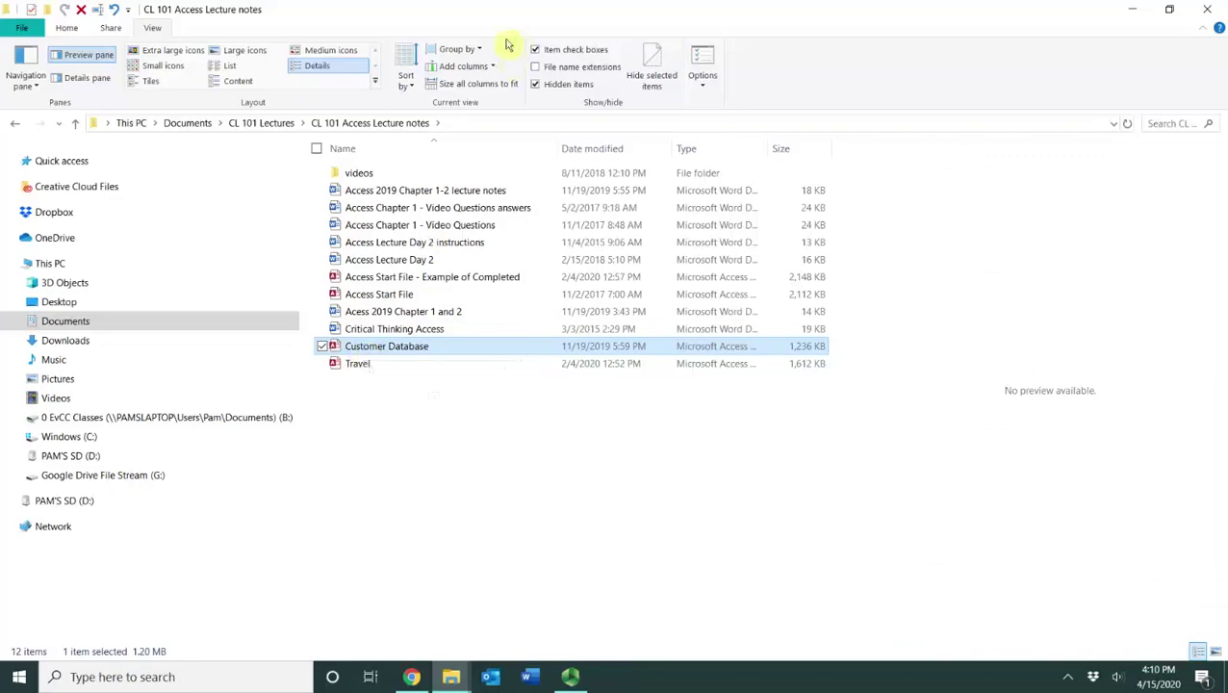
click(471, 50)
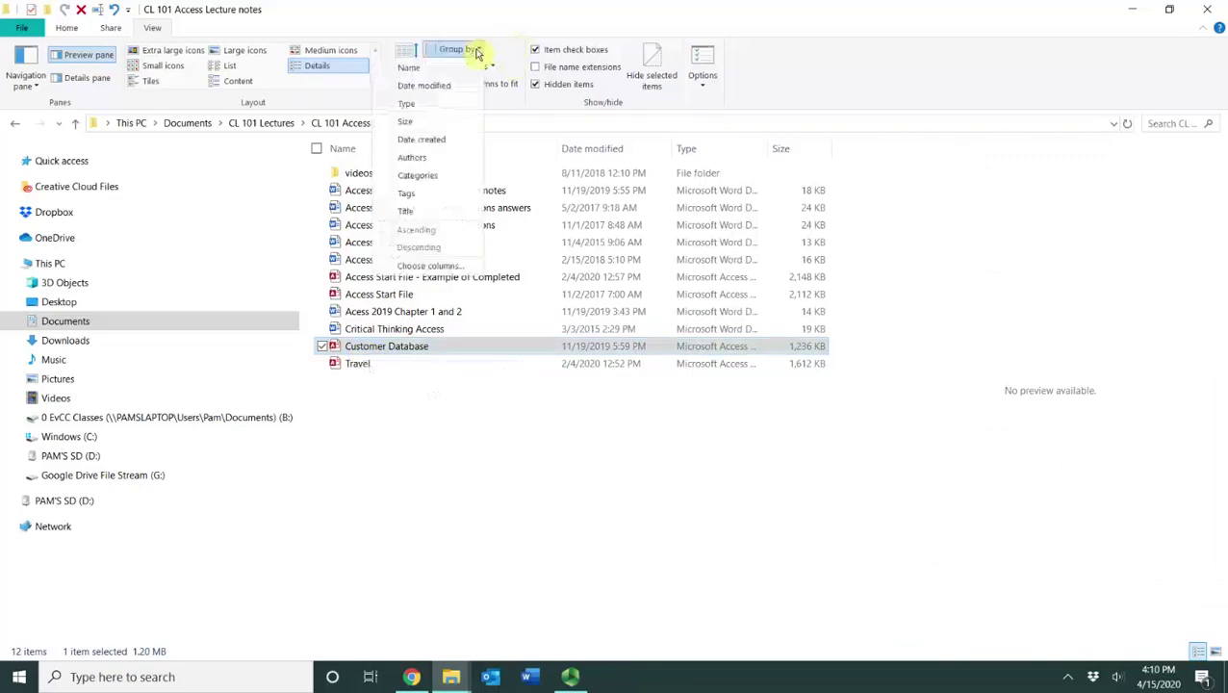
click(438, 106)
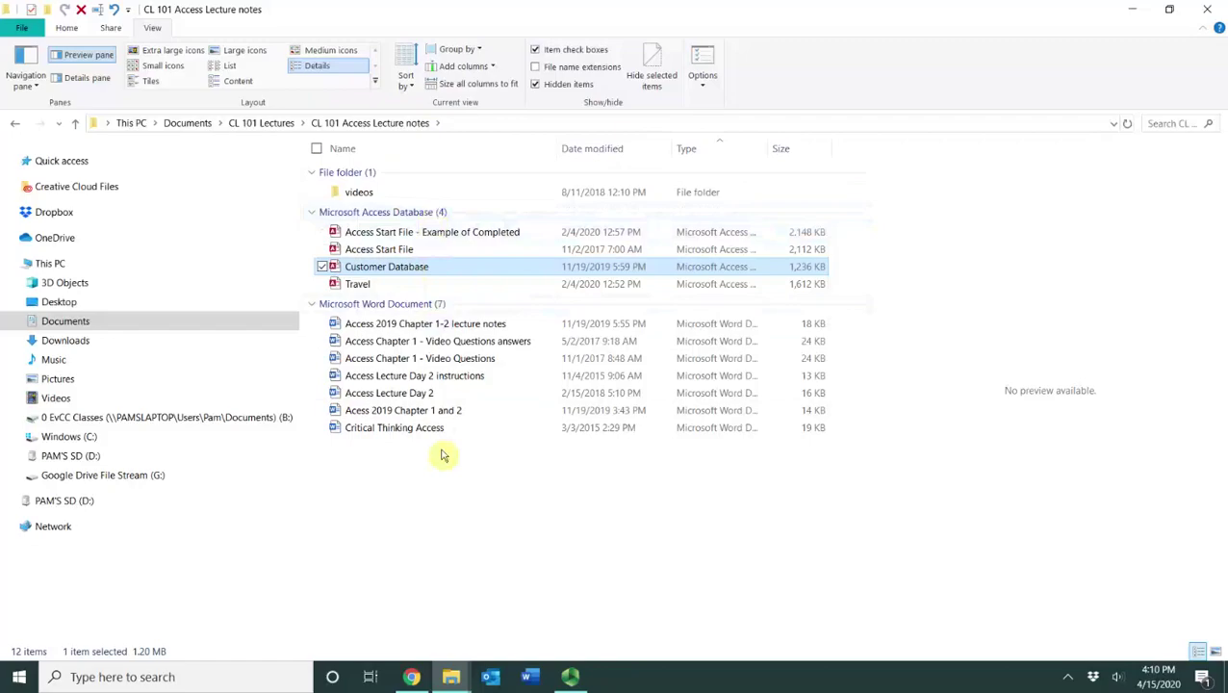
Step: Add the Date created column to the file list
click(491, 66)
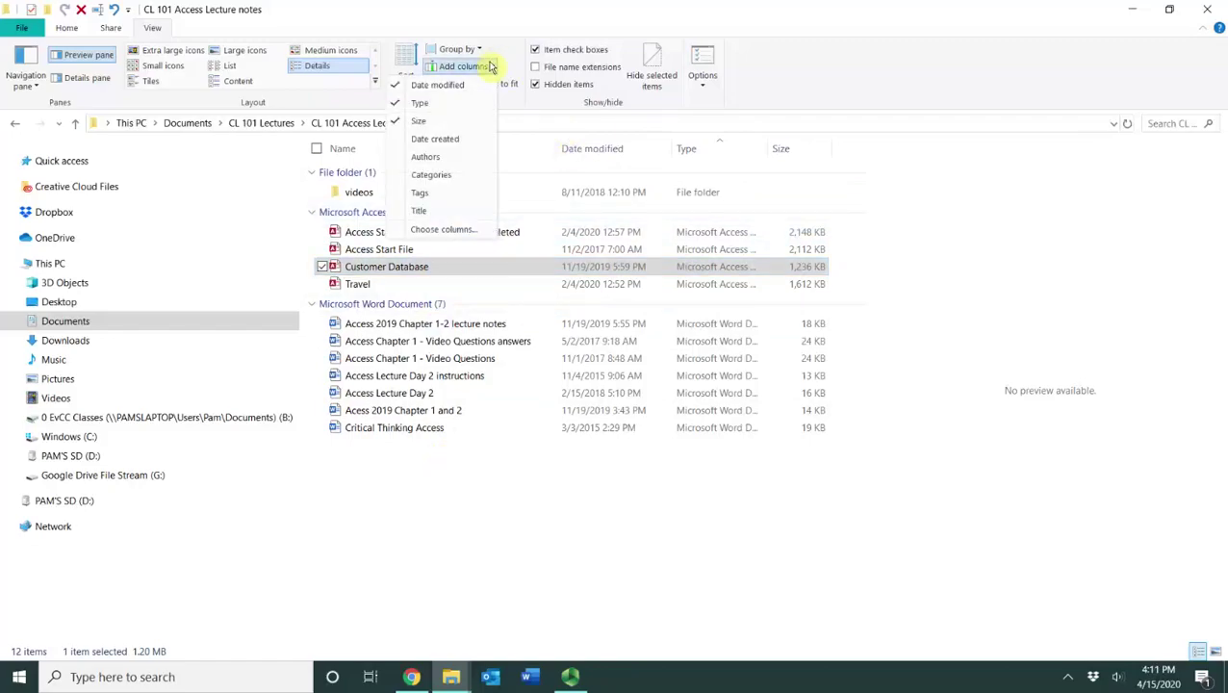
click(598, 149)
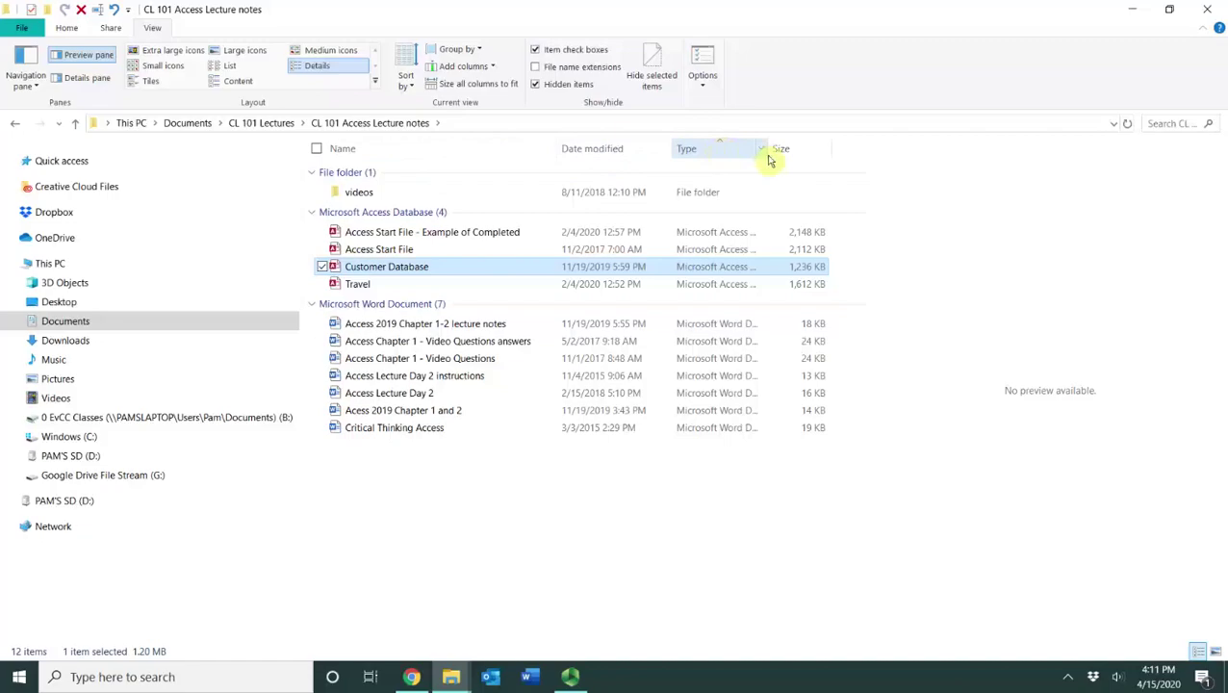
click(488, 68)
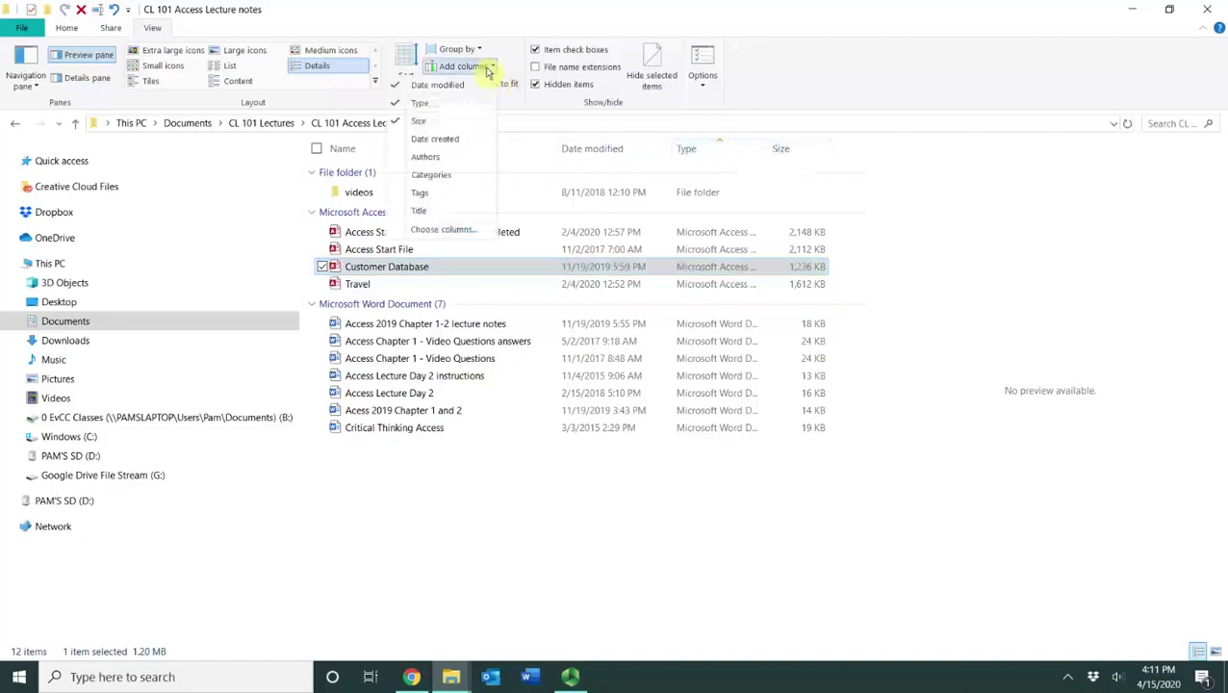
click(467, 138)
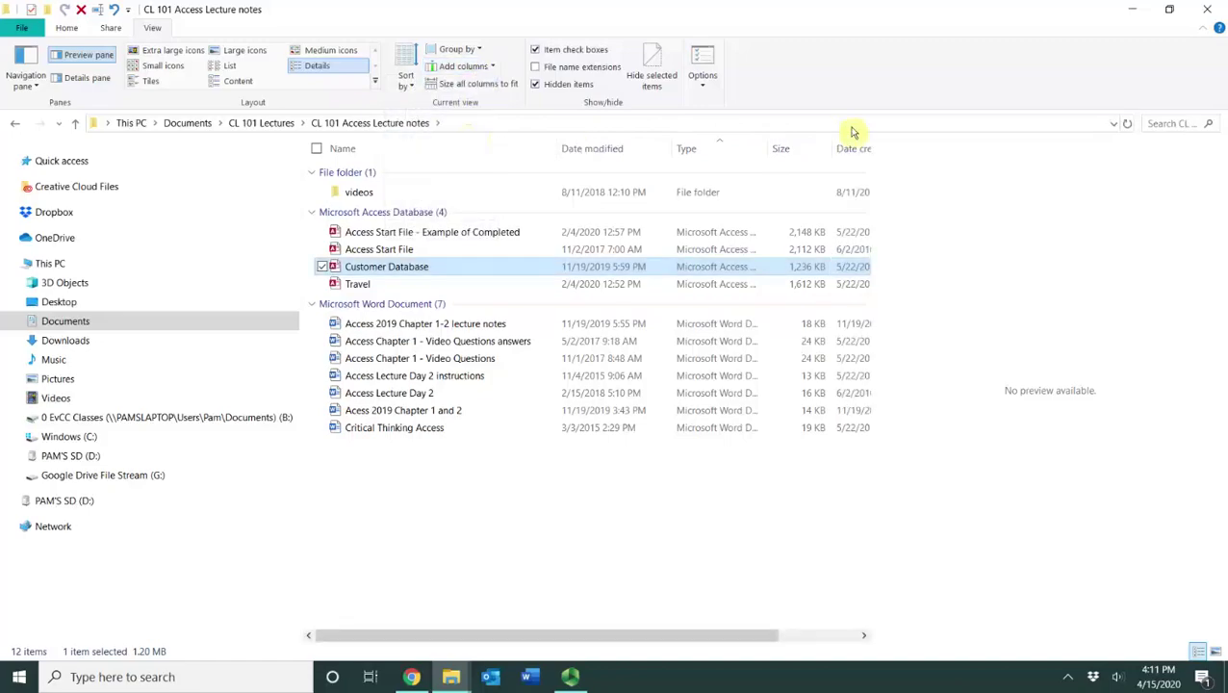
Step: Widen the file list pane to fit the Date created column, and size all columns to fit their contents
drag(871, 157, 957, 156)
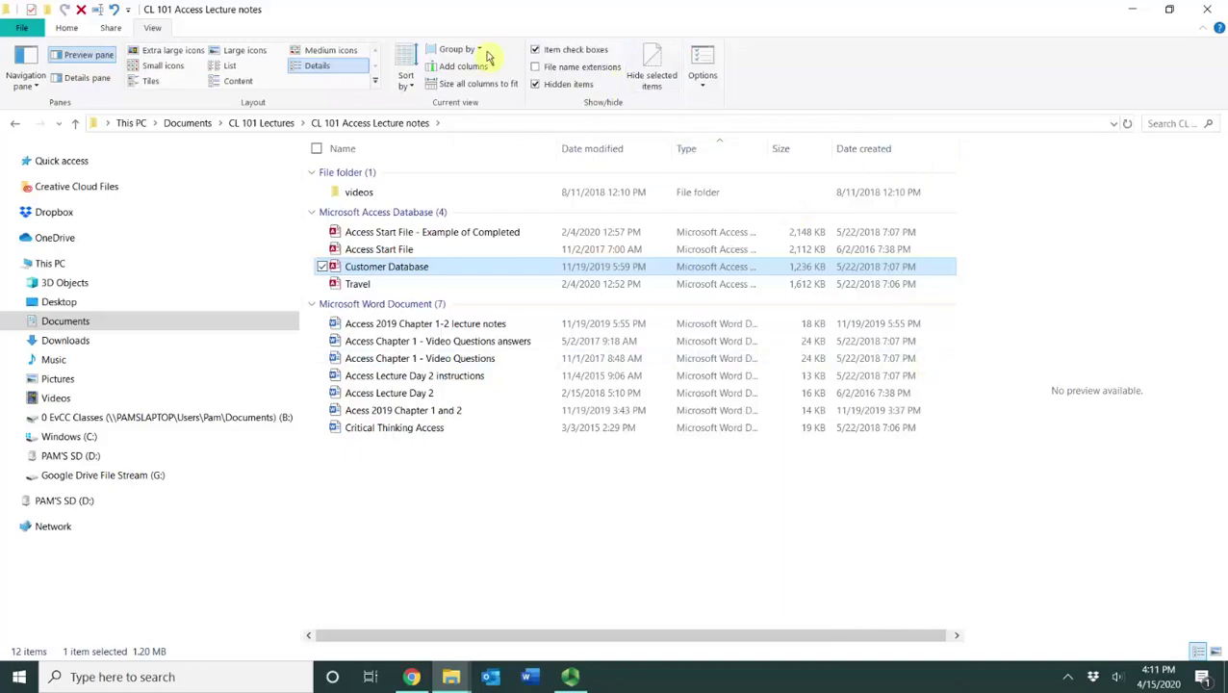
drag(476, 154, 514, 150)
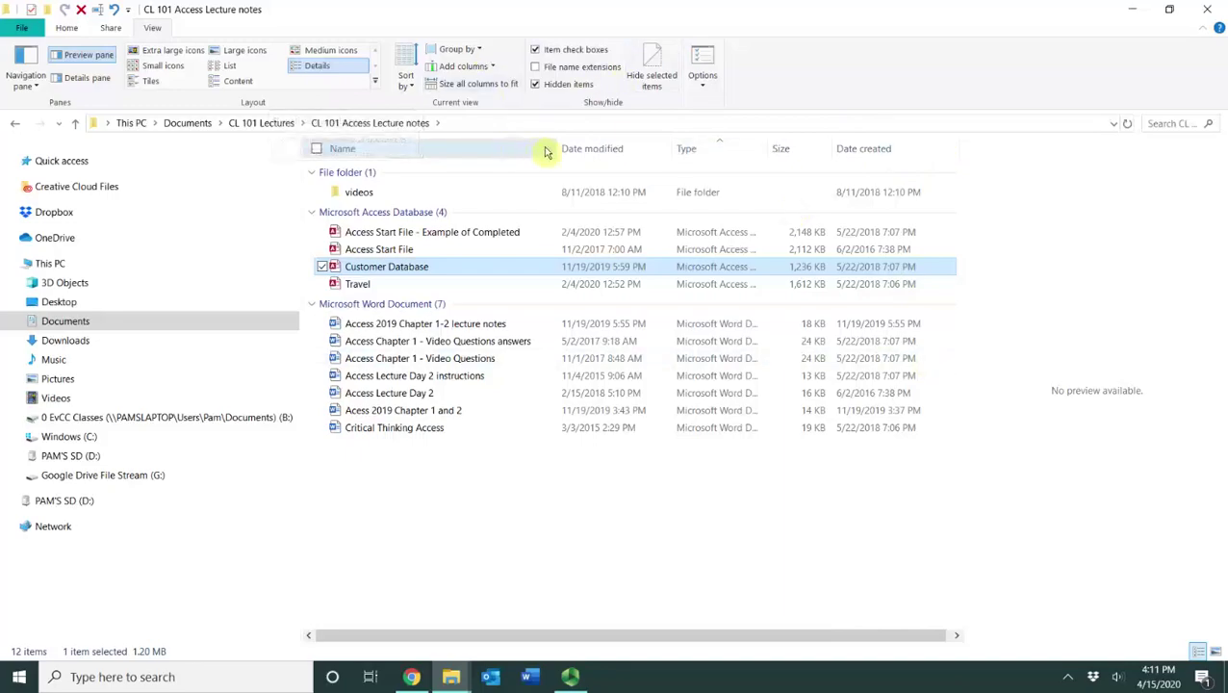
drag(534, 152, 461, 165)
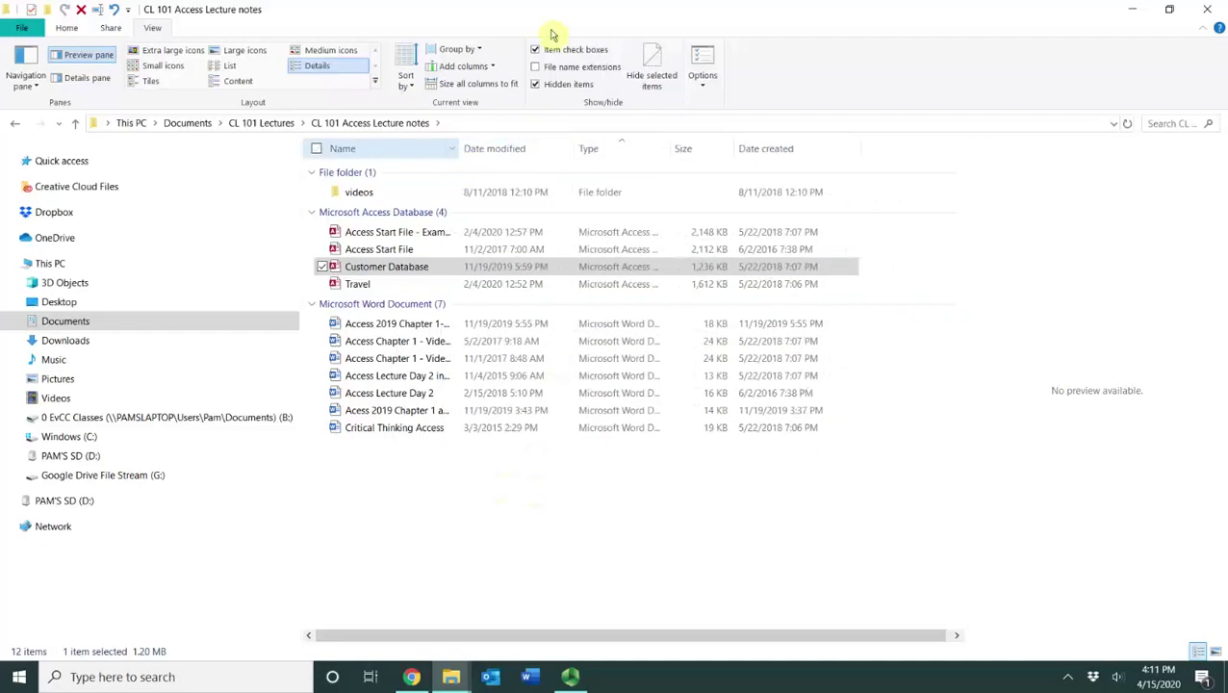
click(499, 90)
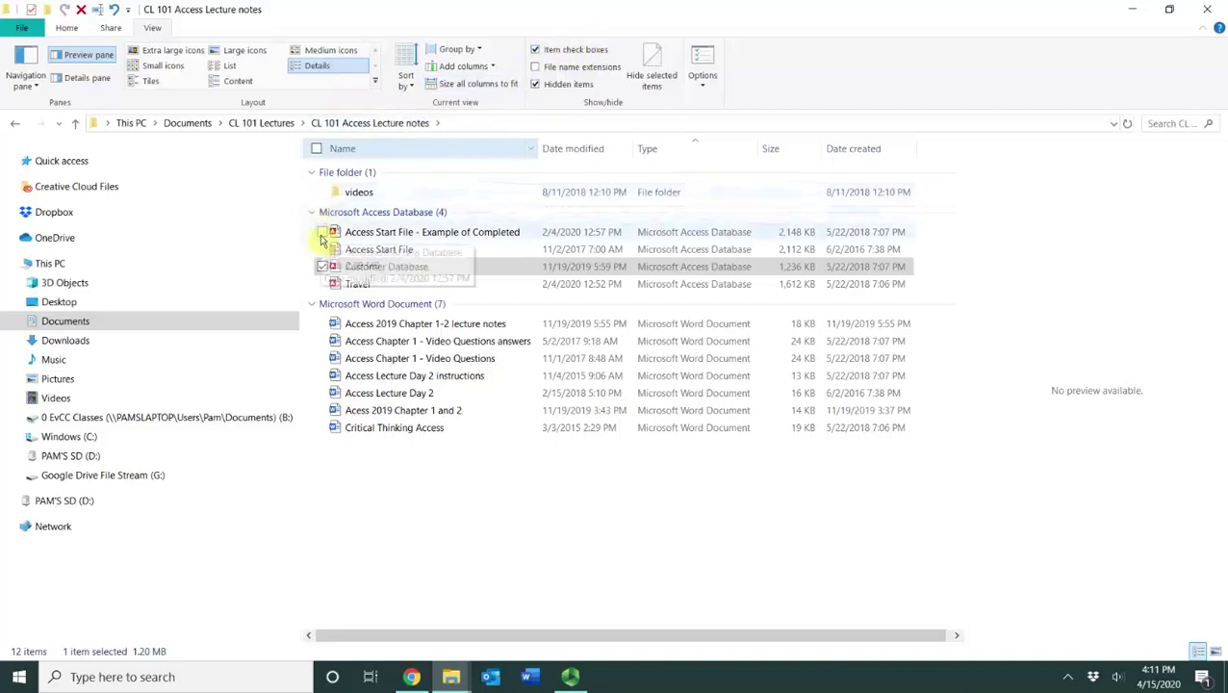
Step: Turn off item check boxes, select the four Access databases as a range, and turn the check boxes back on
click(537, 50)
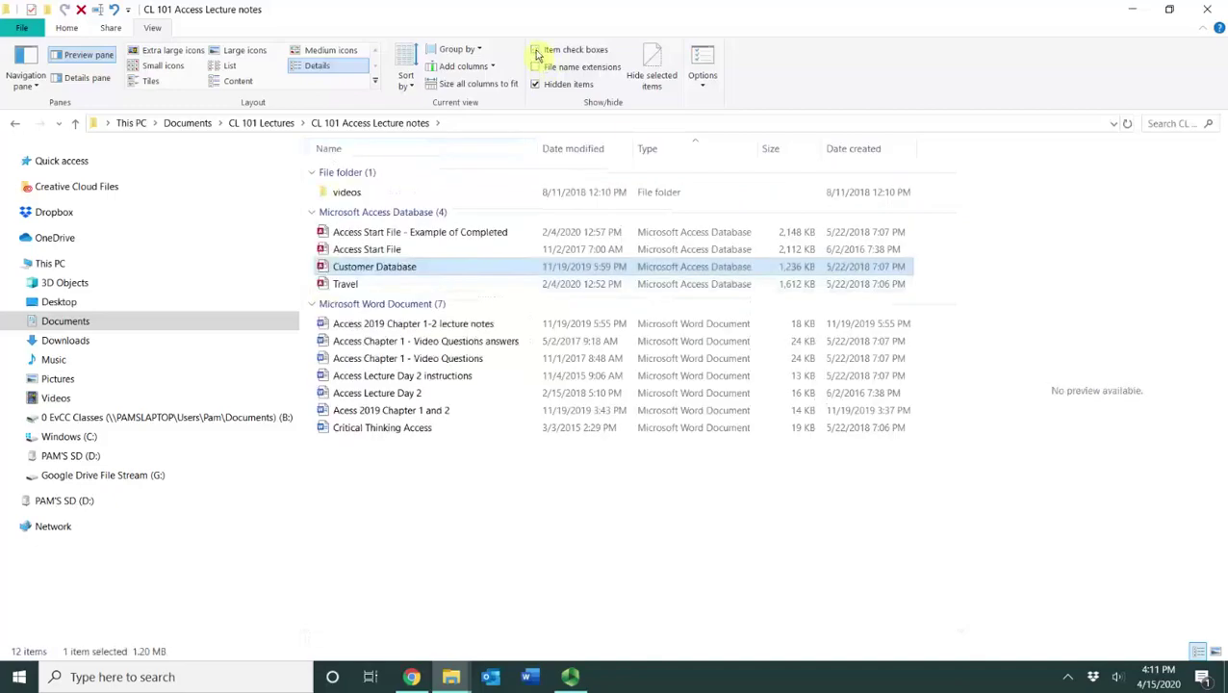
click(423, 237)
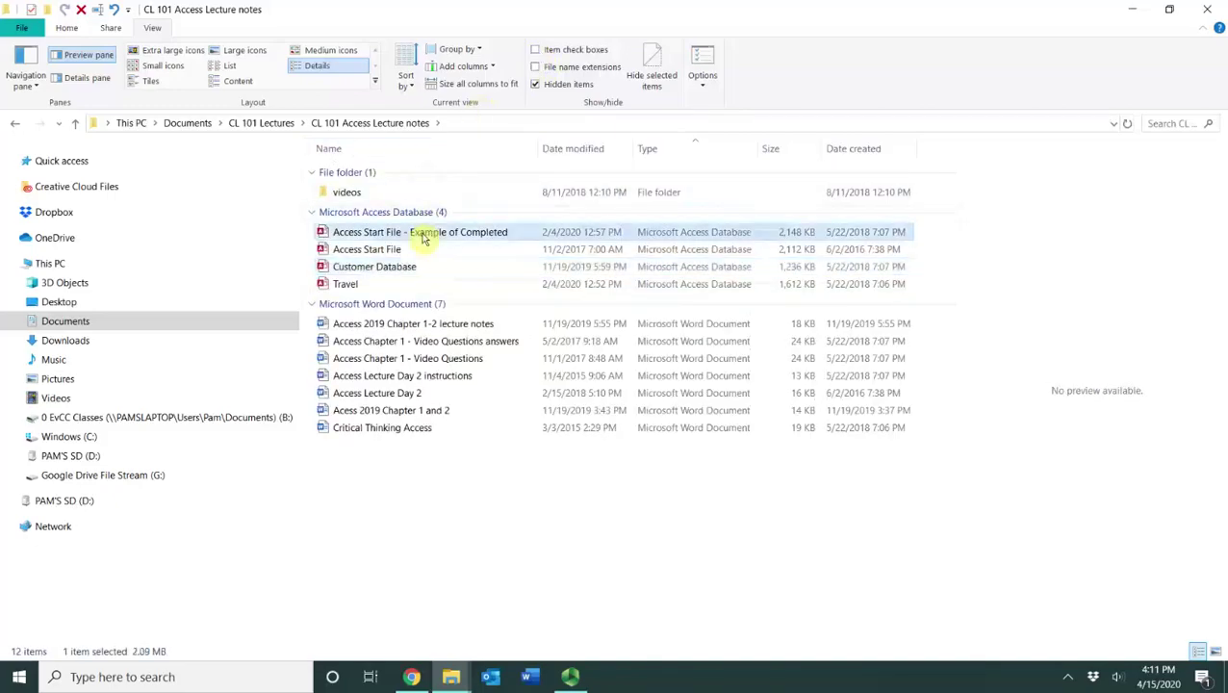
key(shift+Down)
key(shift+Down)
key(shift+Down)
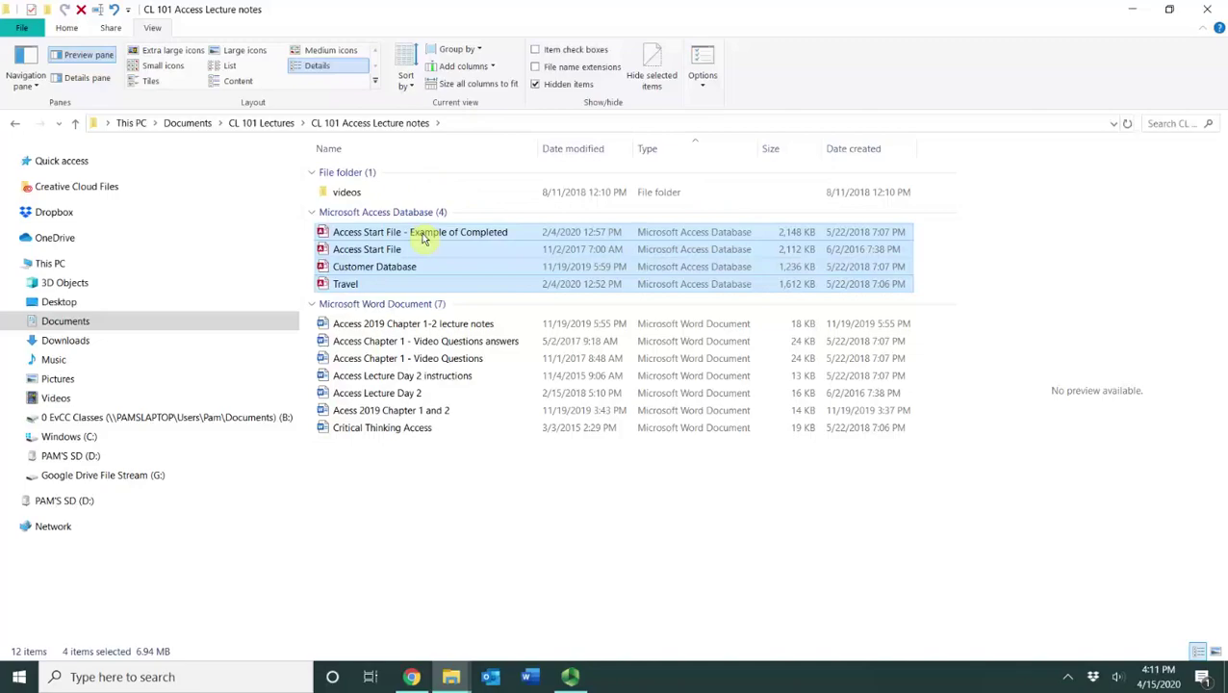
click(557, 50)
Step: Show the file name extensions, and select Access Start File - Example of Completed.accdb
click(536, 67)
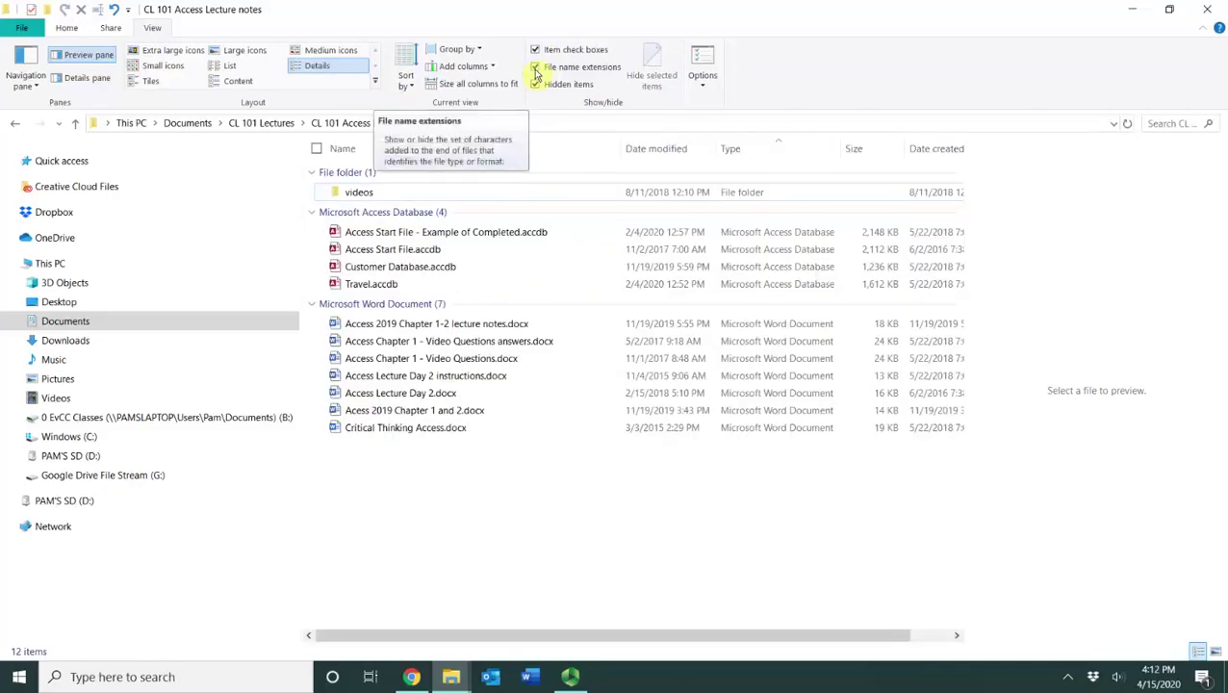
click(536, 69)
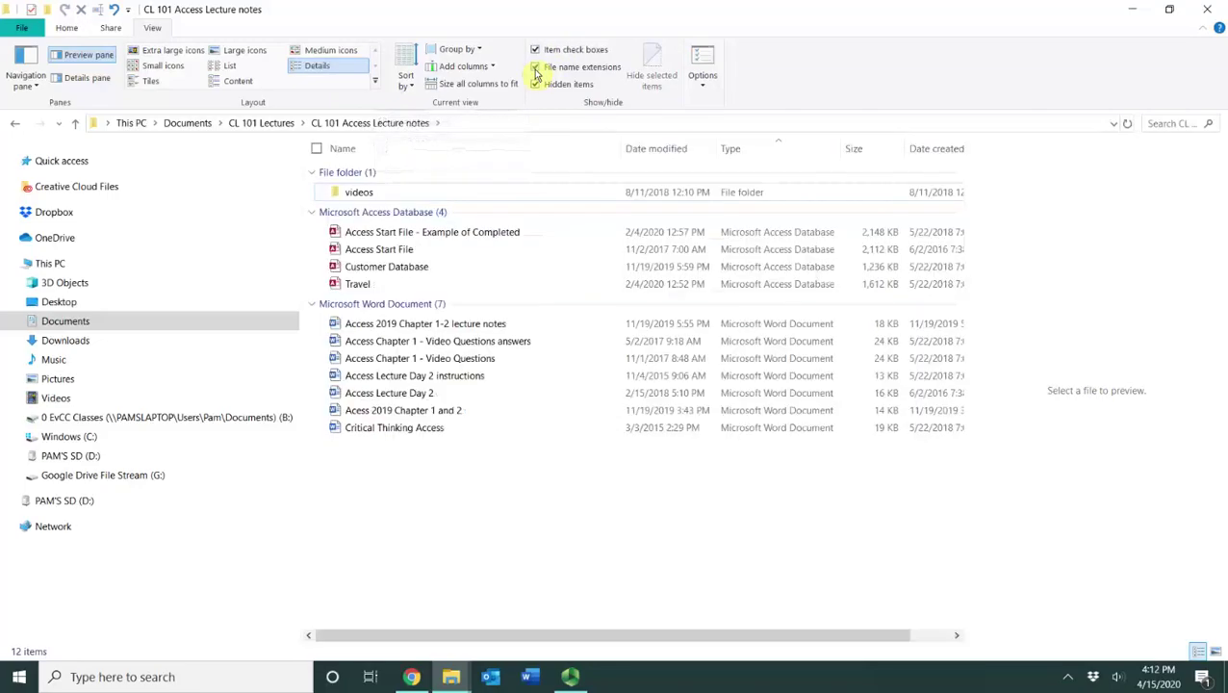
click(536, 69)
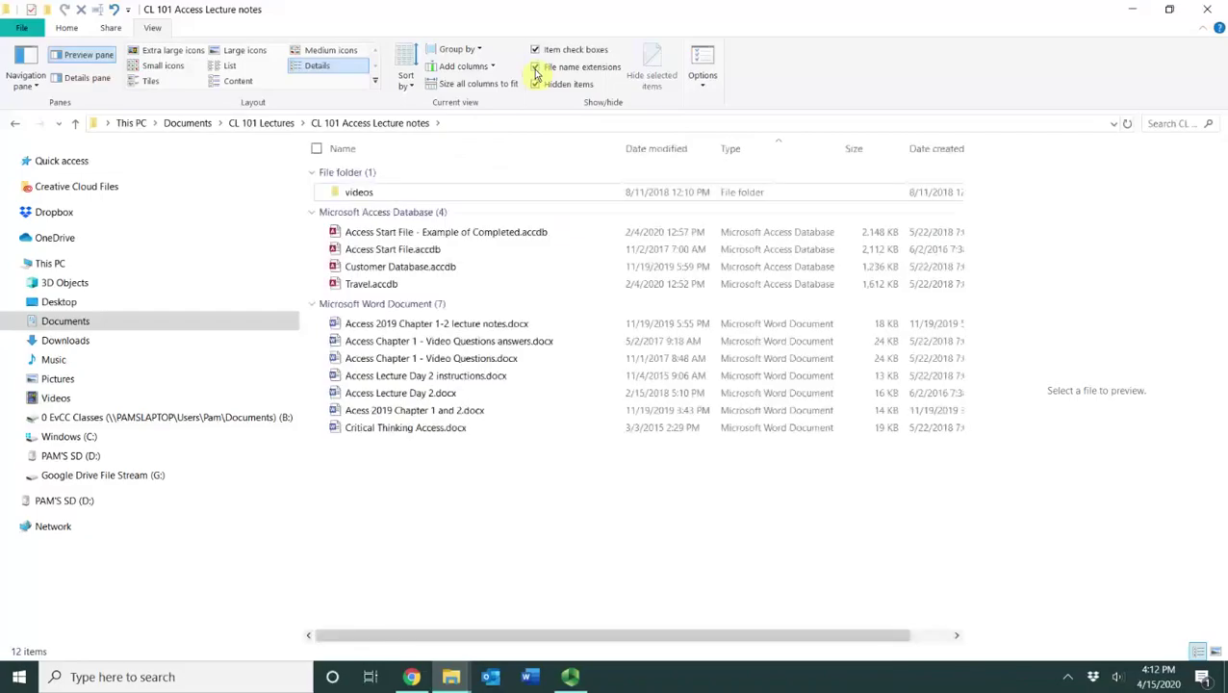
click(561, 240)
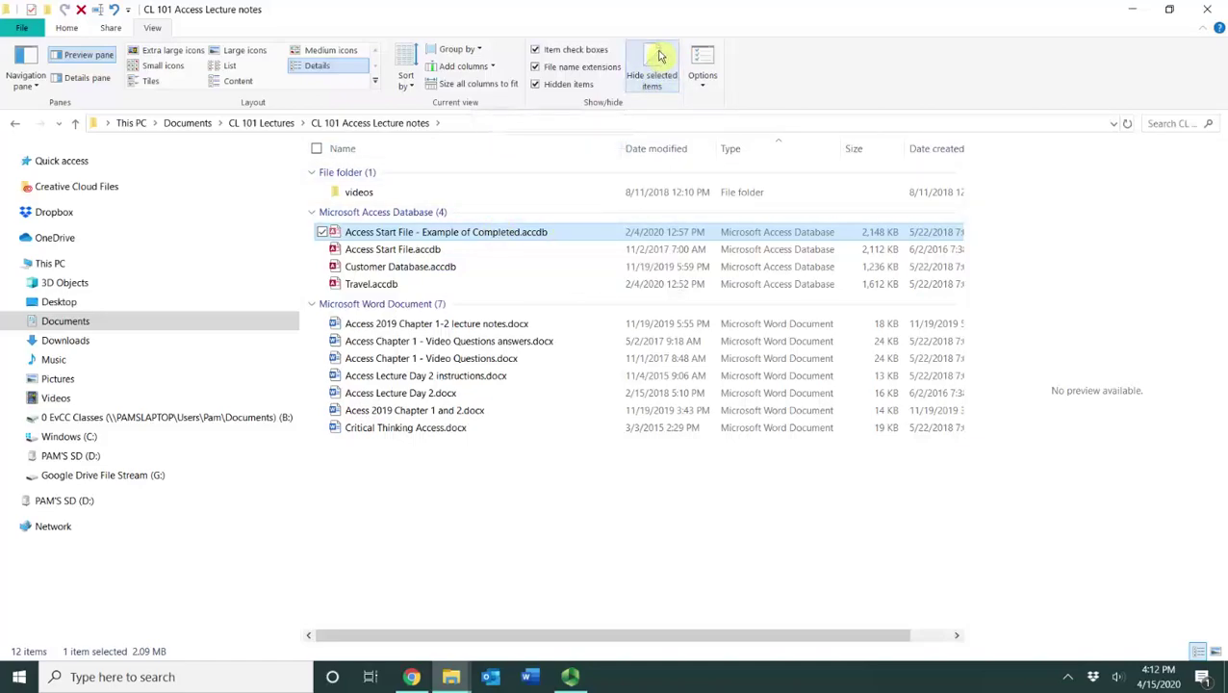
Step: Open the videos folder inside CL 101 Access Lecture notes
click(703, 88)
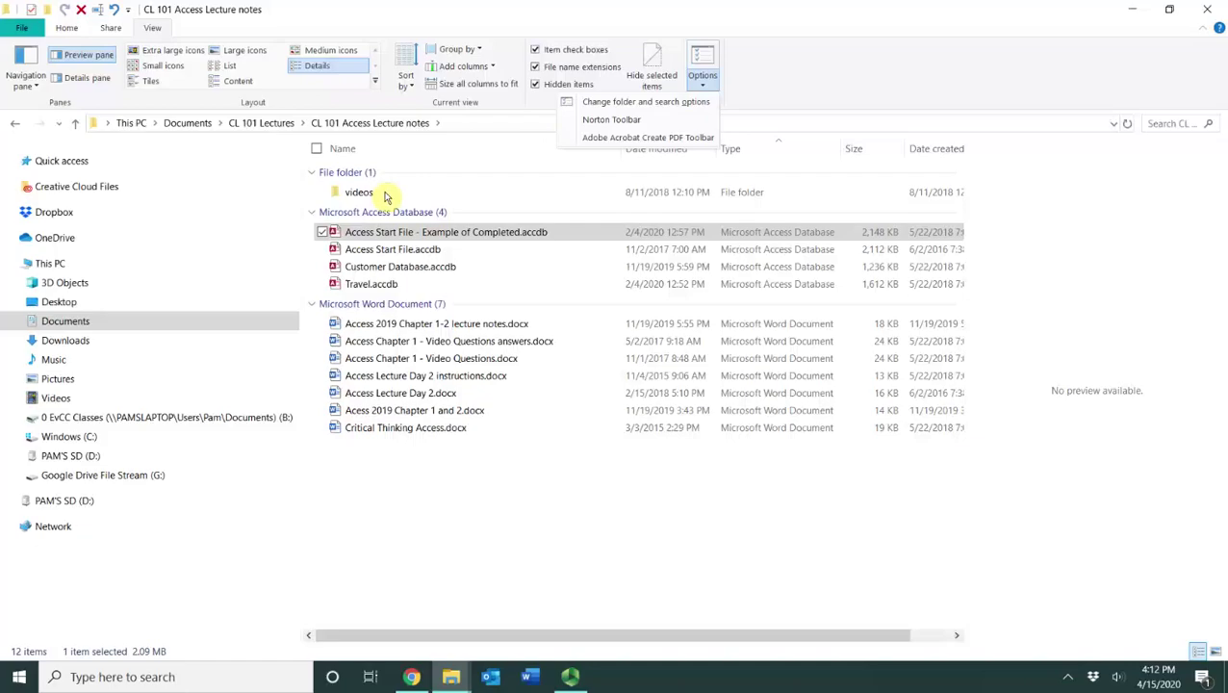
click(385, 196)
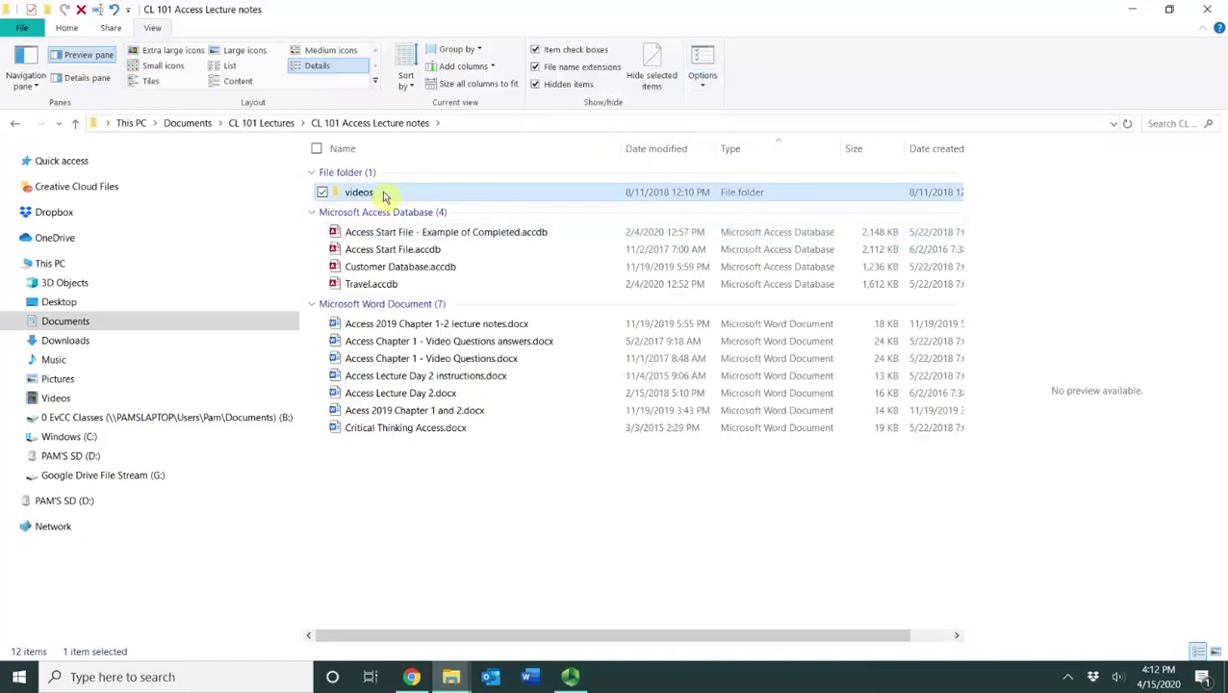
double_click(384, 196)
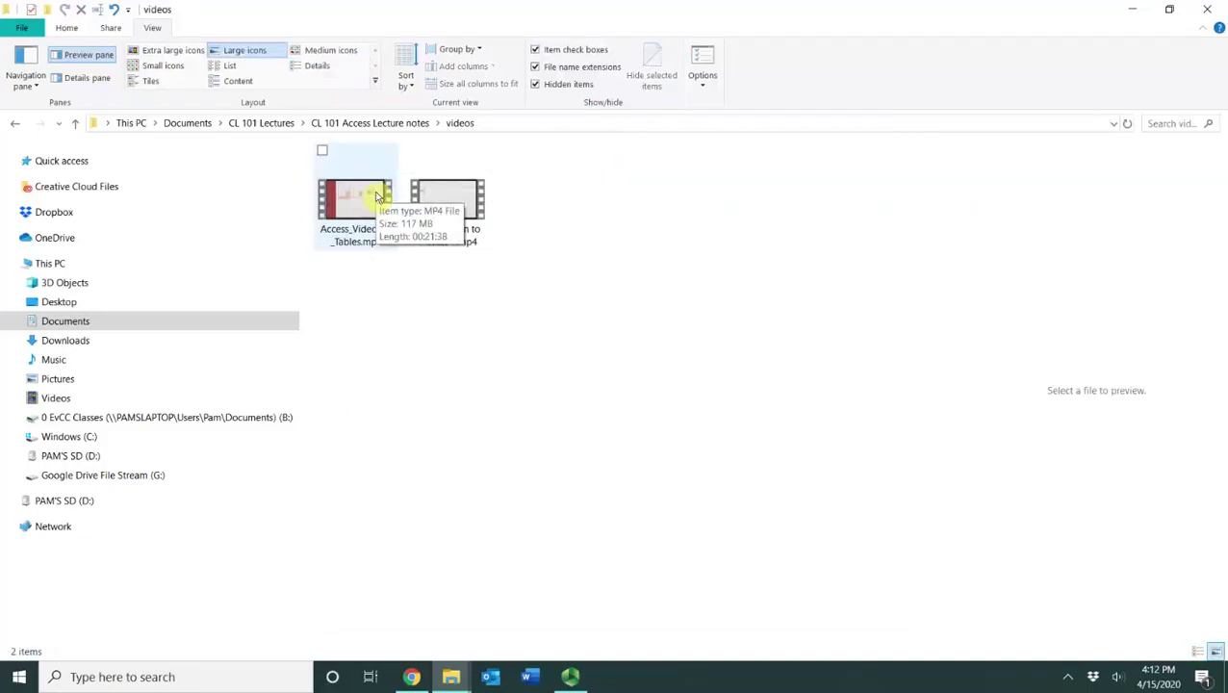
Step: Set the folder options to open each folder in its own window
click(708, 89)
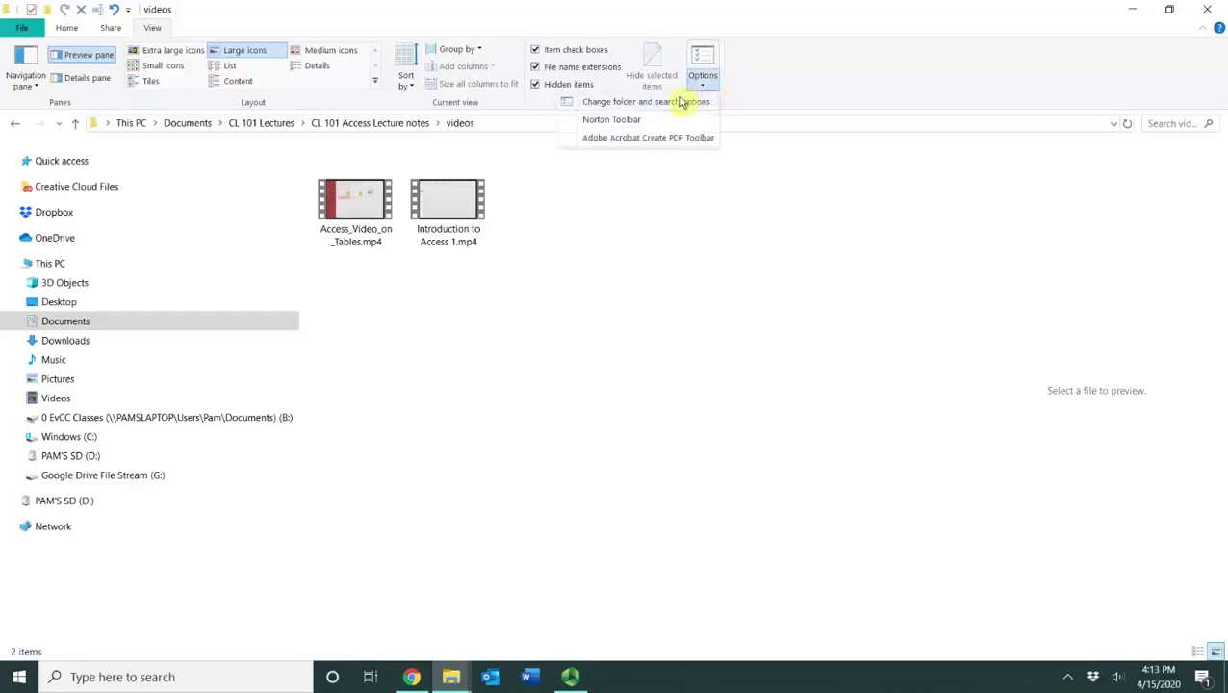
click(682, 102)
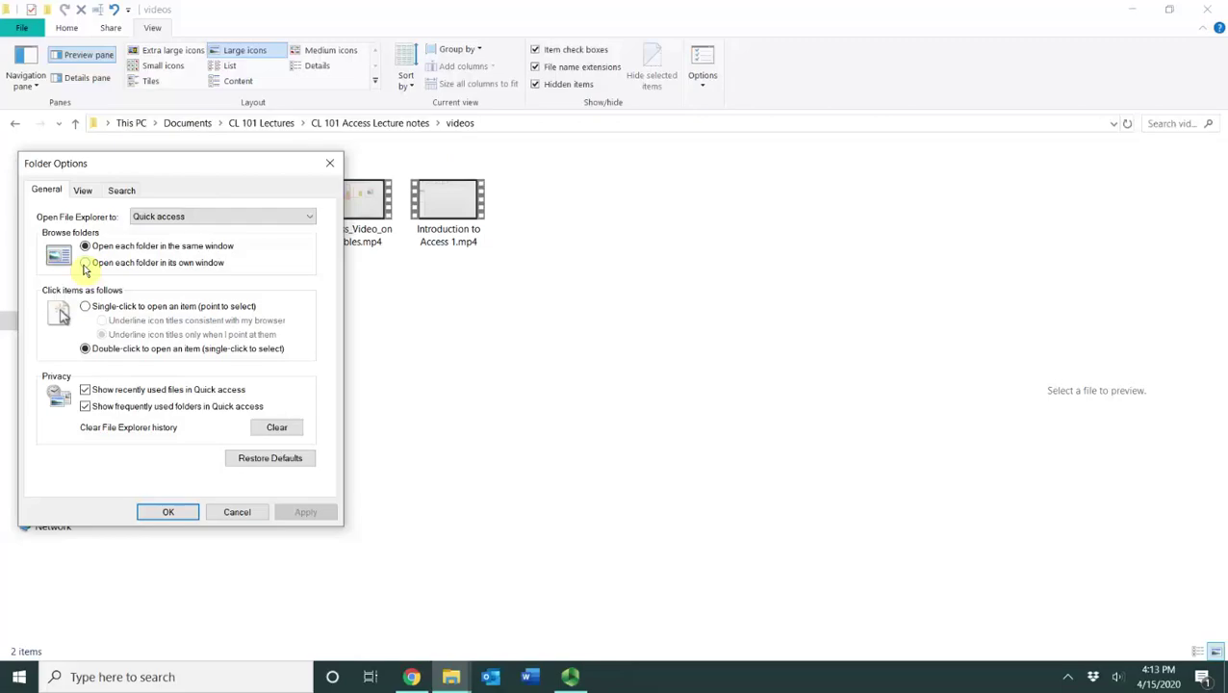
click(85, 265)
click(168, 512)
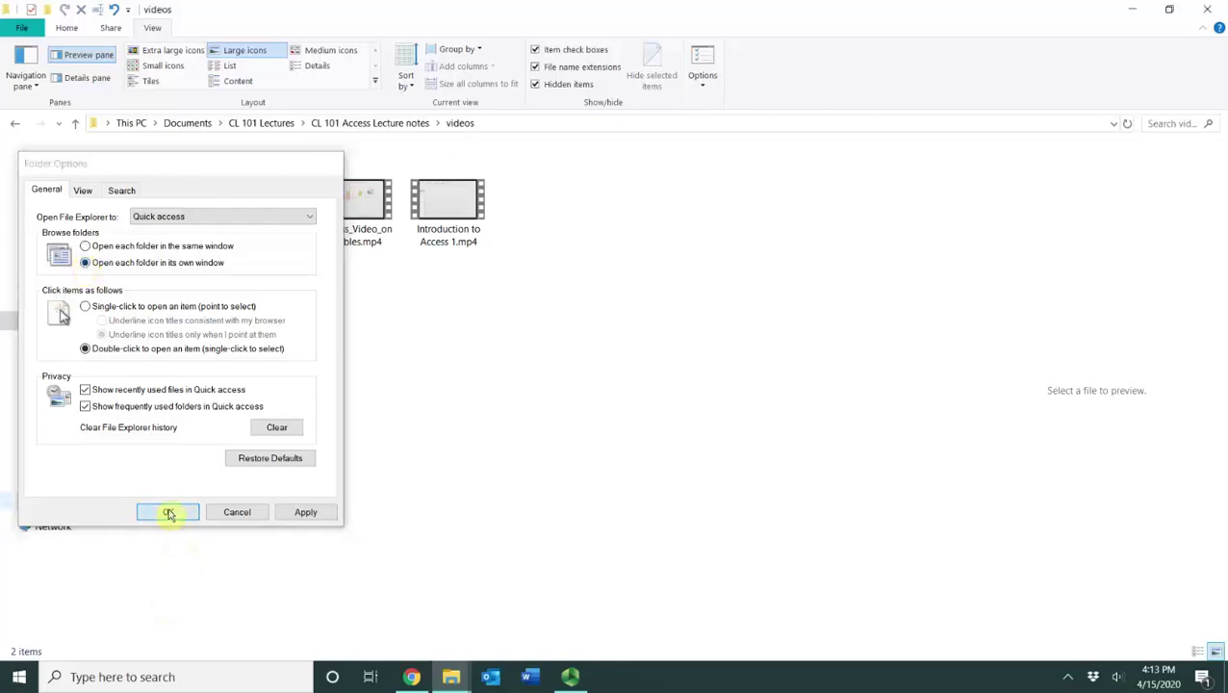
Step: Open CL 101 Lectures from Documents, and restore its new window down and move it over the Documents window
click(196, 123)
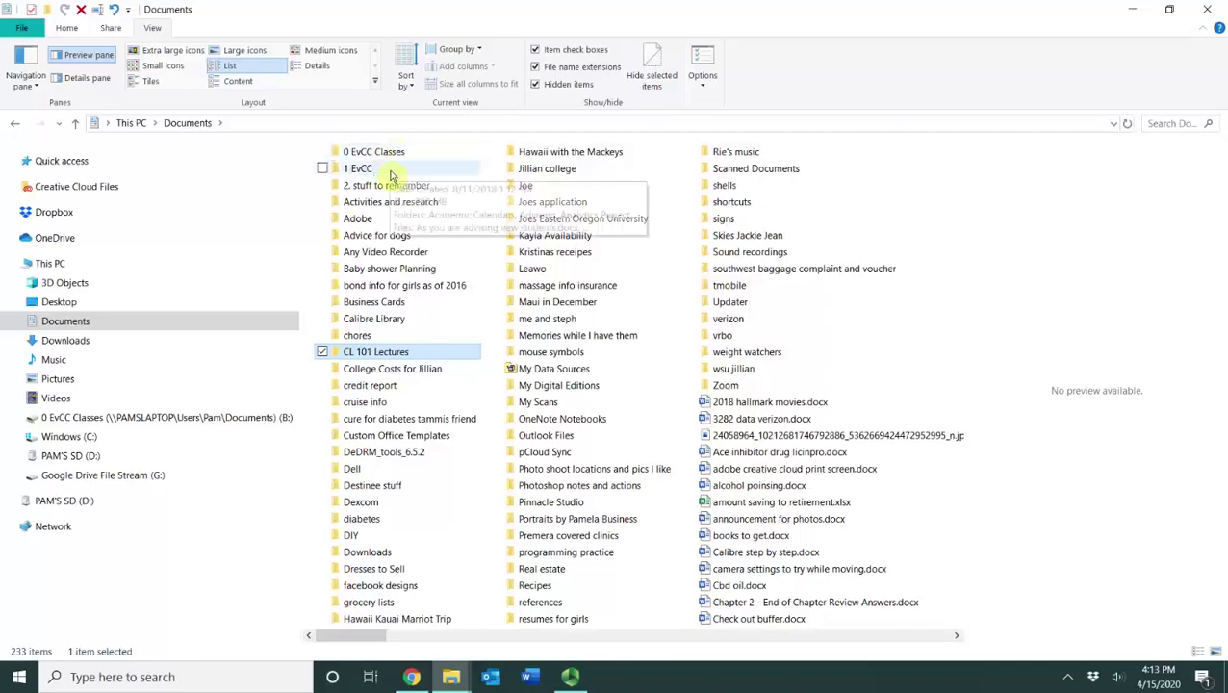
double_click(416, 355)
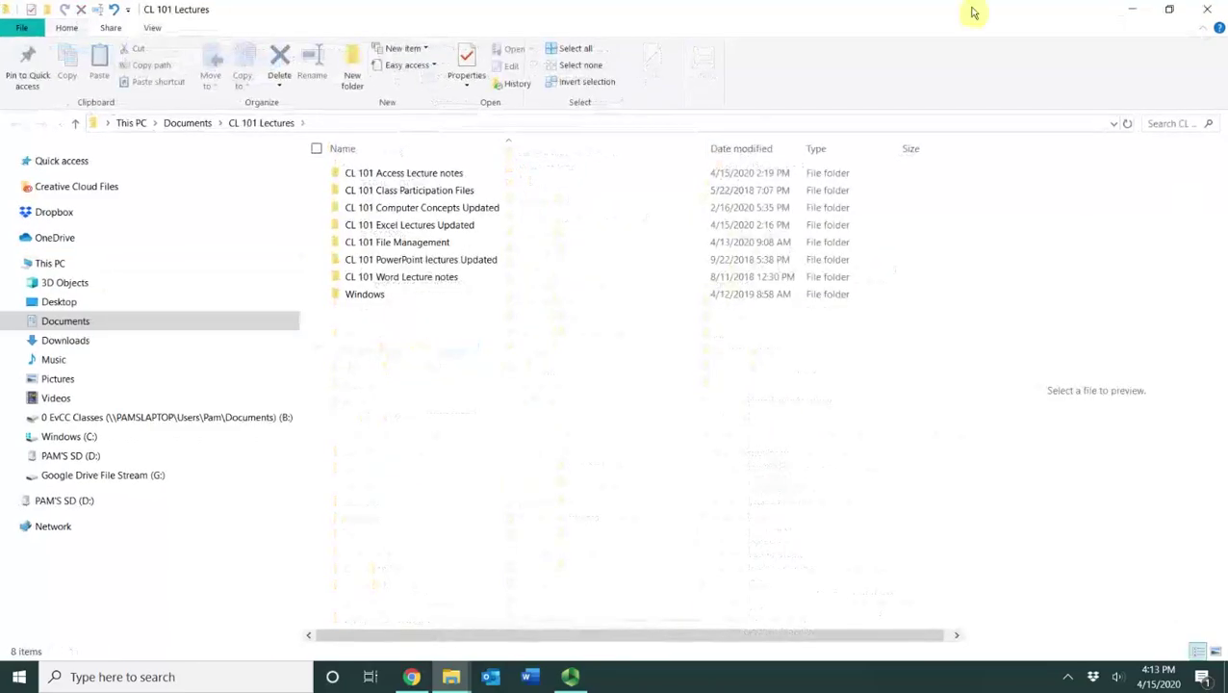
click(1169, 9)
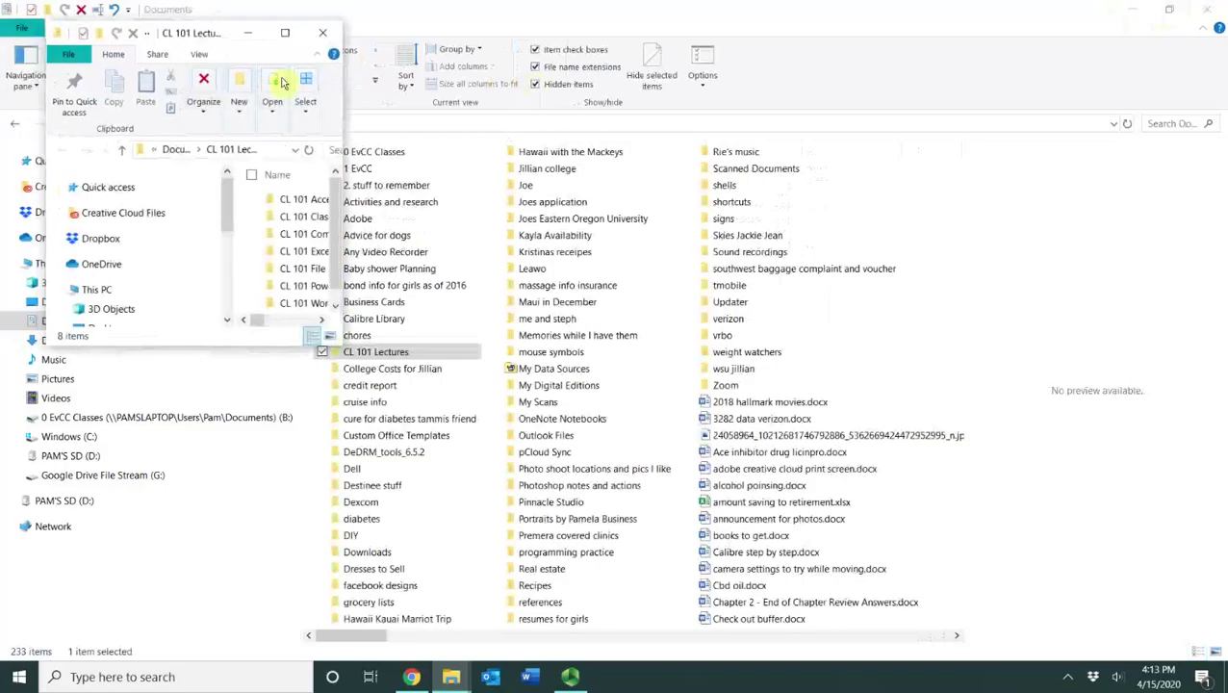
drag(227, 41, 711, 252)
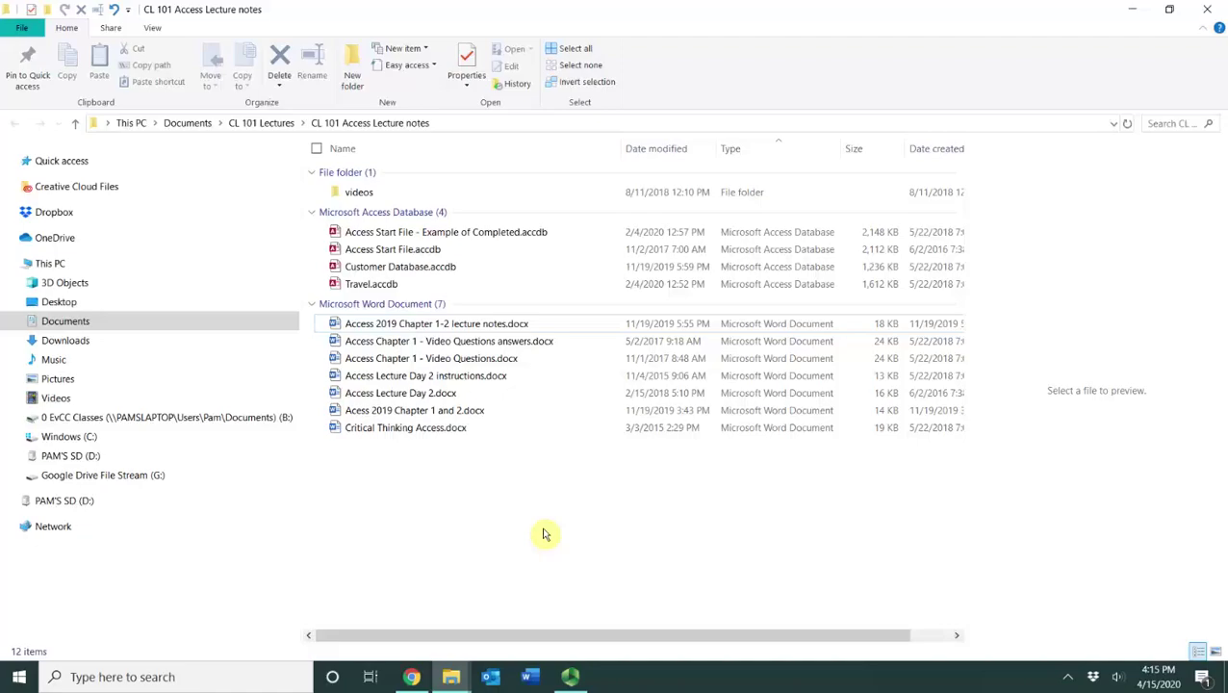
Step: Select the nonadjacent Access 2019 Chapter 1-2 lecture notes, Access Lecture Day 2 instructions and Critical Thinking Access documents together, and clear the selection
click(533, 328)
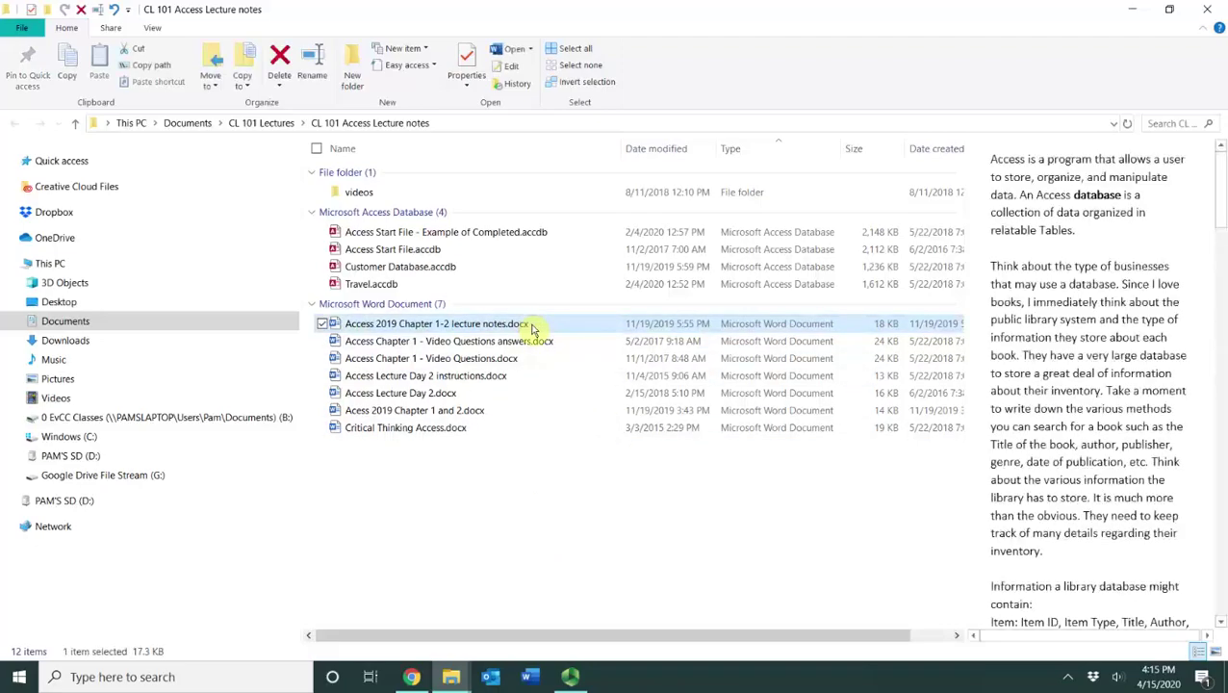
click(518, 384)
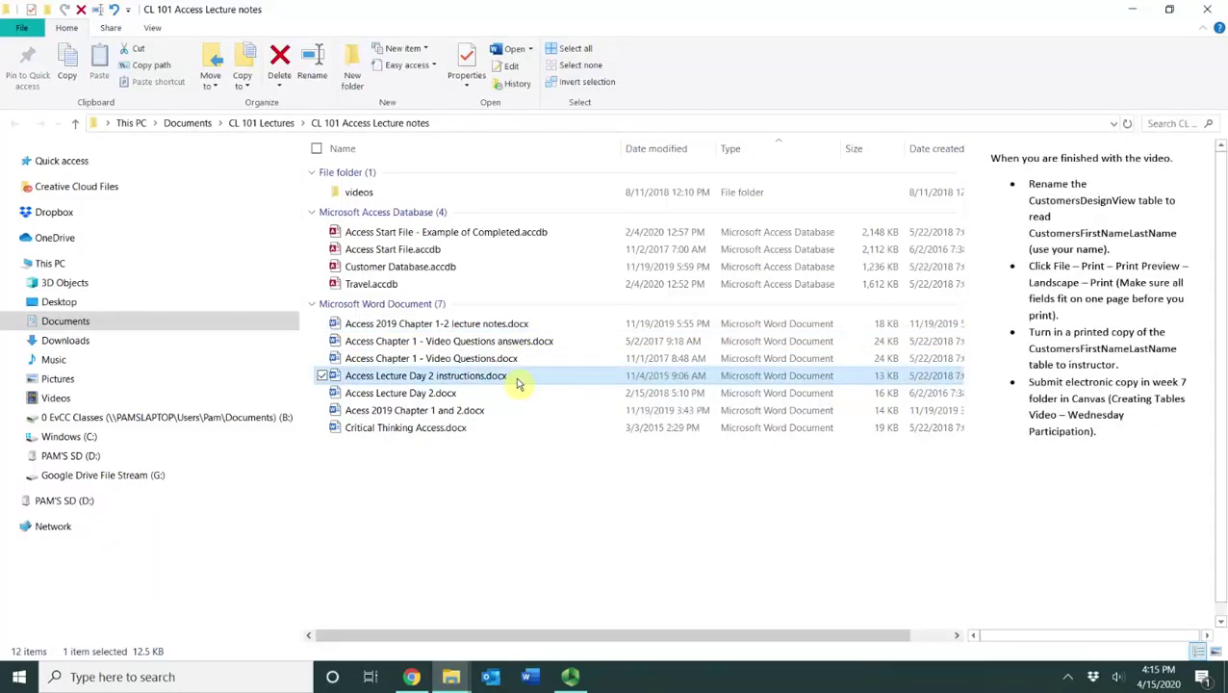
click(516, 328)
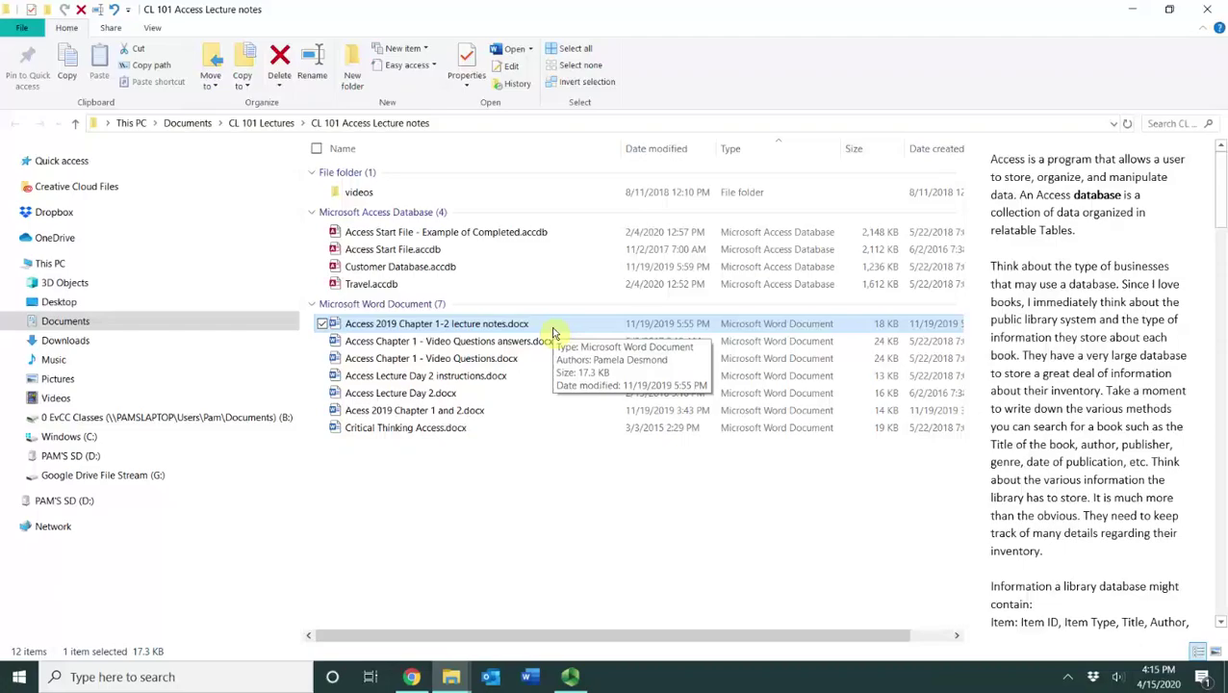
ctrl+click(527, 379)
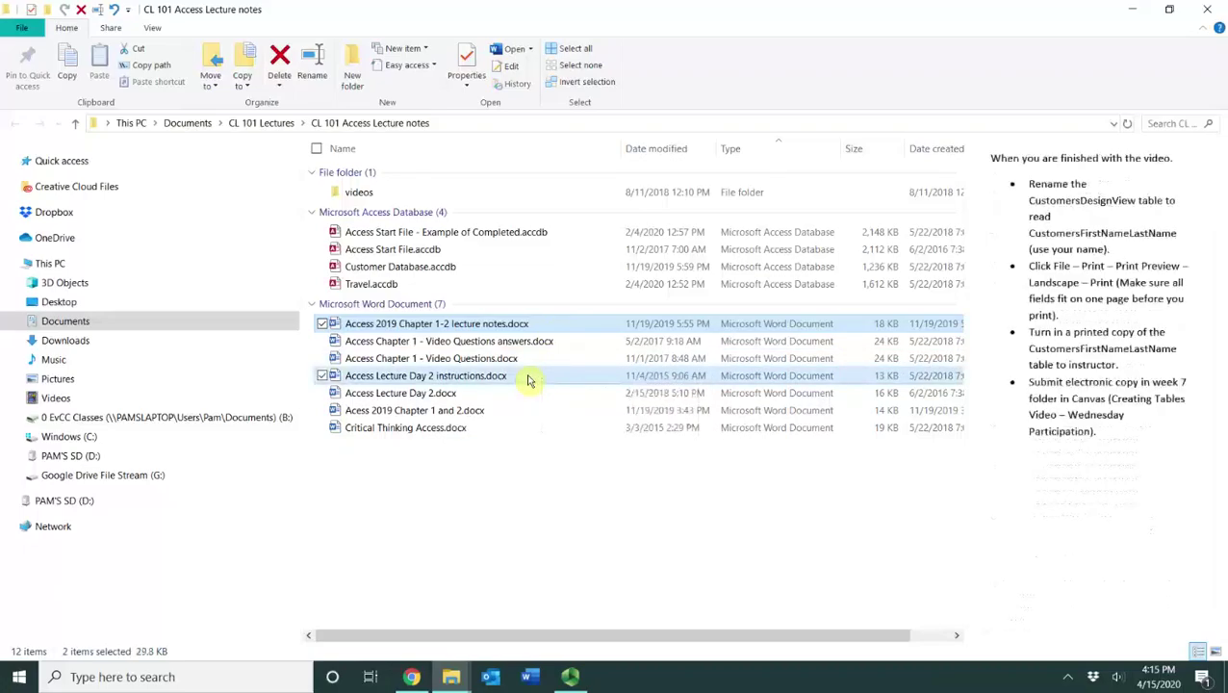
ctrl+click(489, 433)
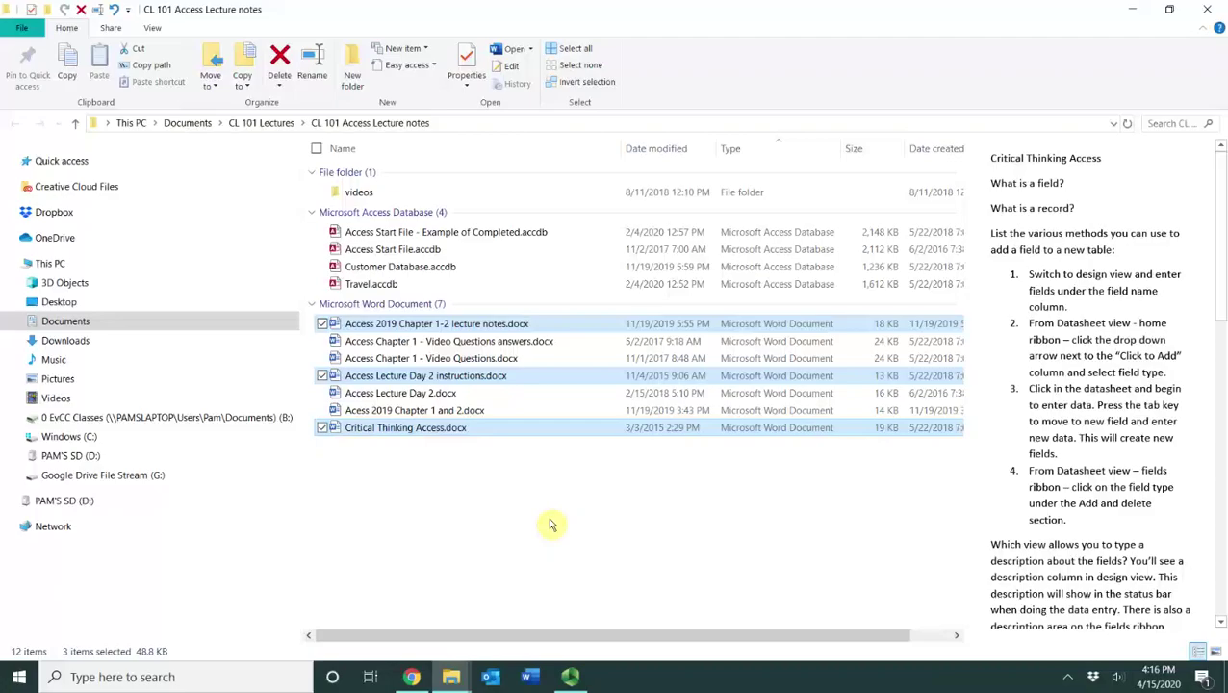
click(550, 524)
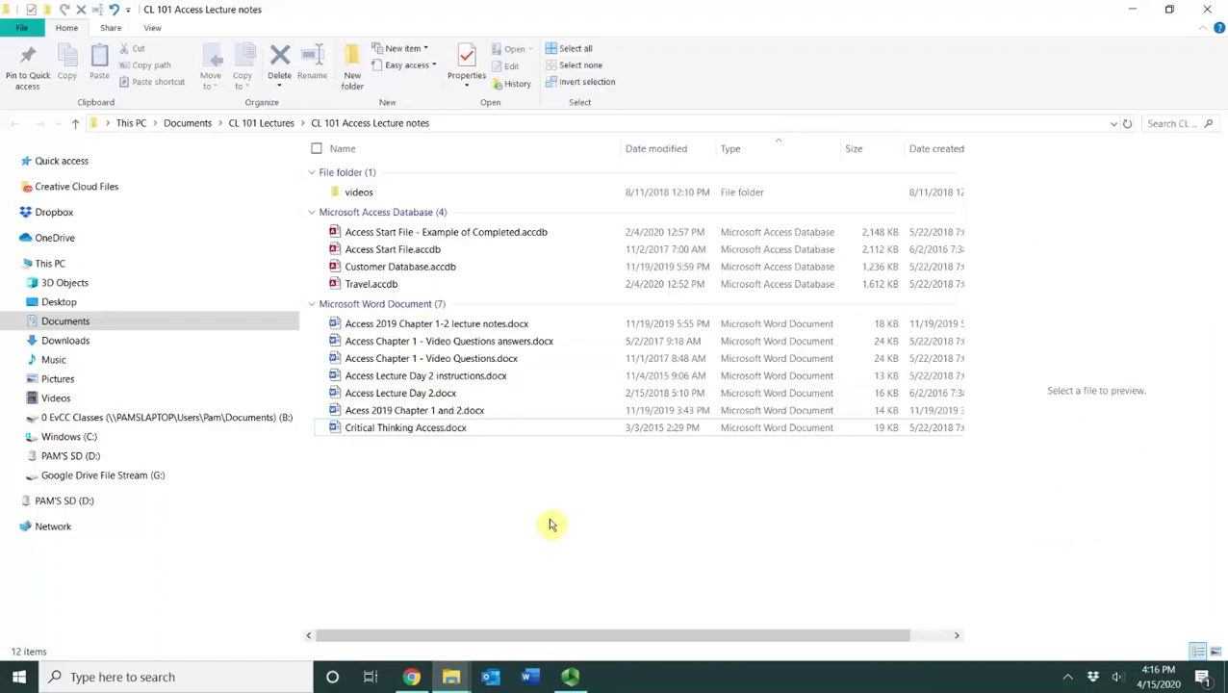
Step: Select the adjacent Word documents from Access 2019 Chapter 1-2 lecture notes through Critical Thinking Access, and clear the selection
click(510, 328)
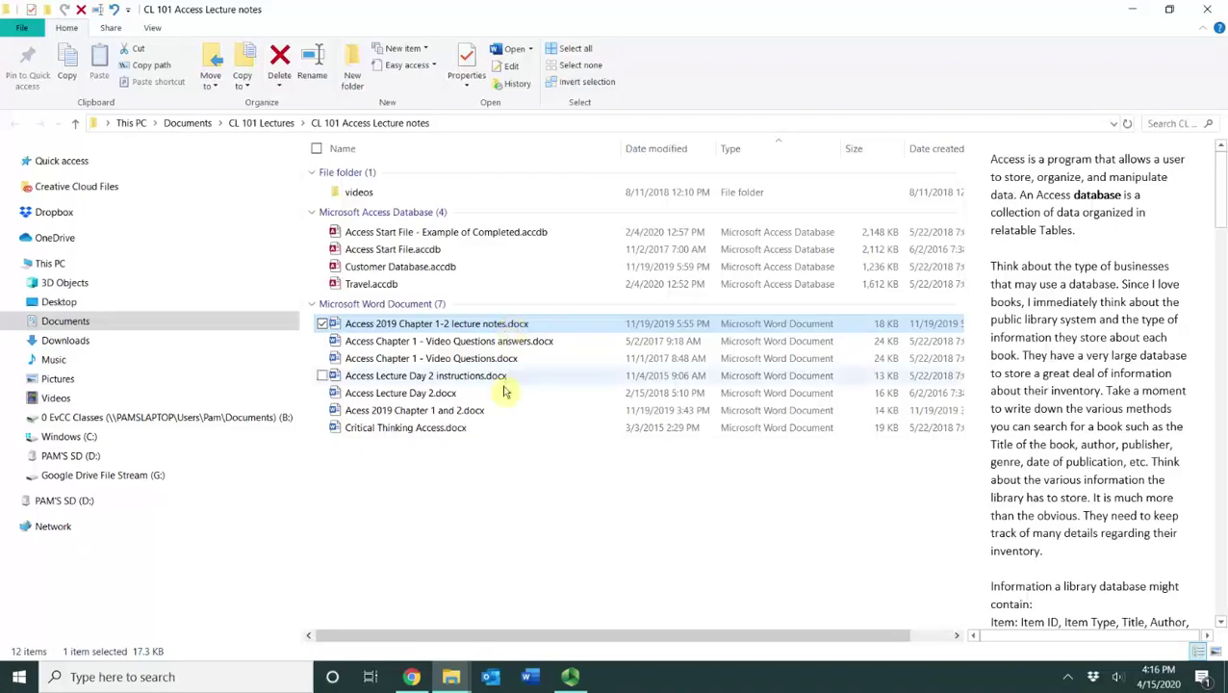
shift+click(500, 430)
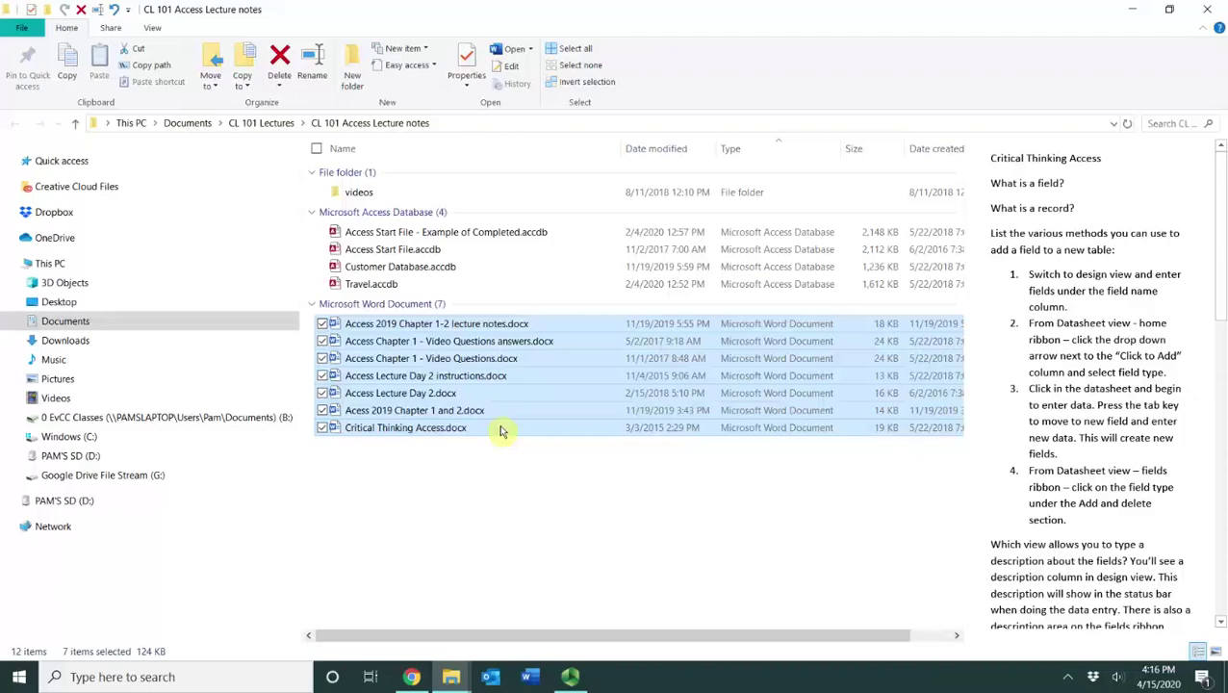
click(483, 508)
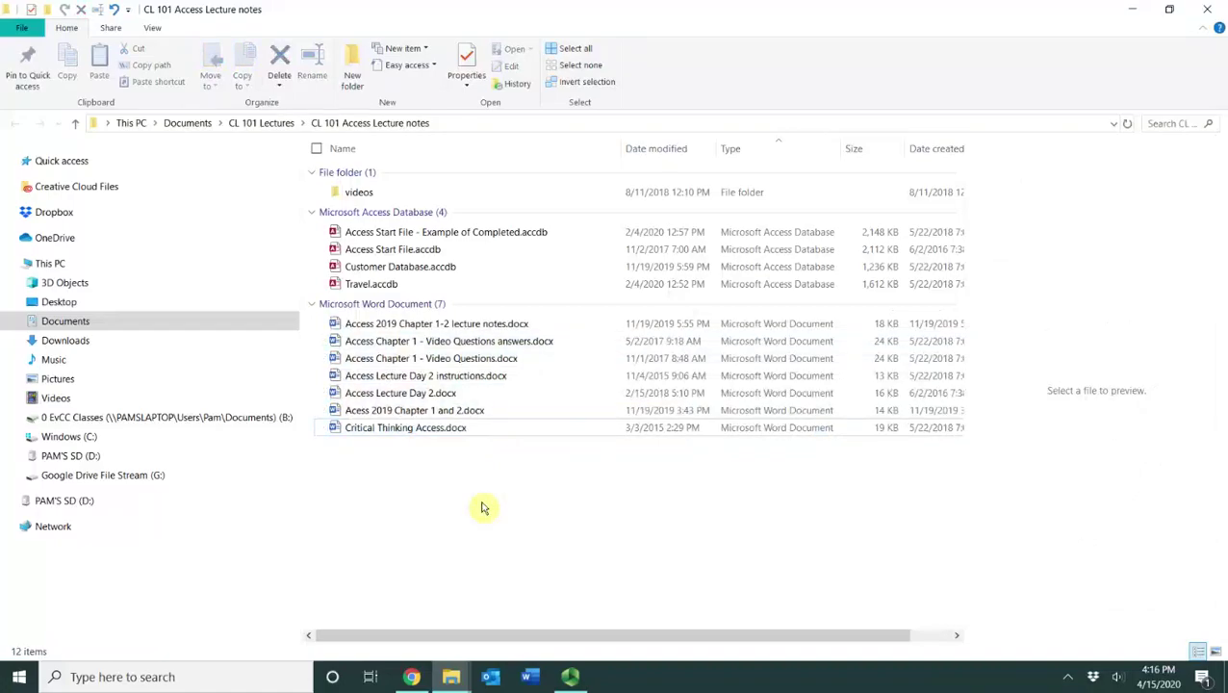
Step: Select all items in the folder, clear the selection, and marquee-select the Word documents and Access databases
key(ctrl+a)
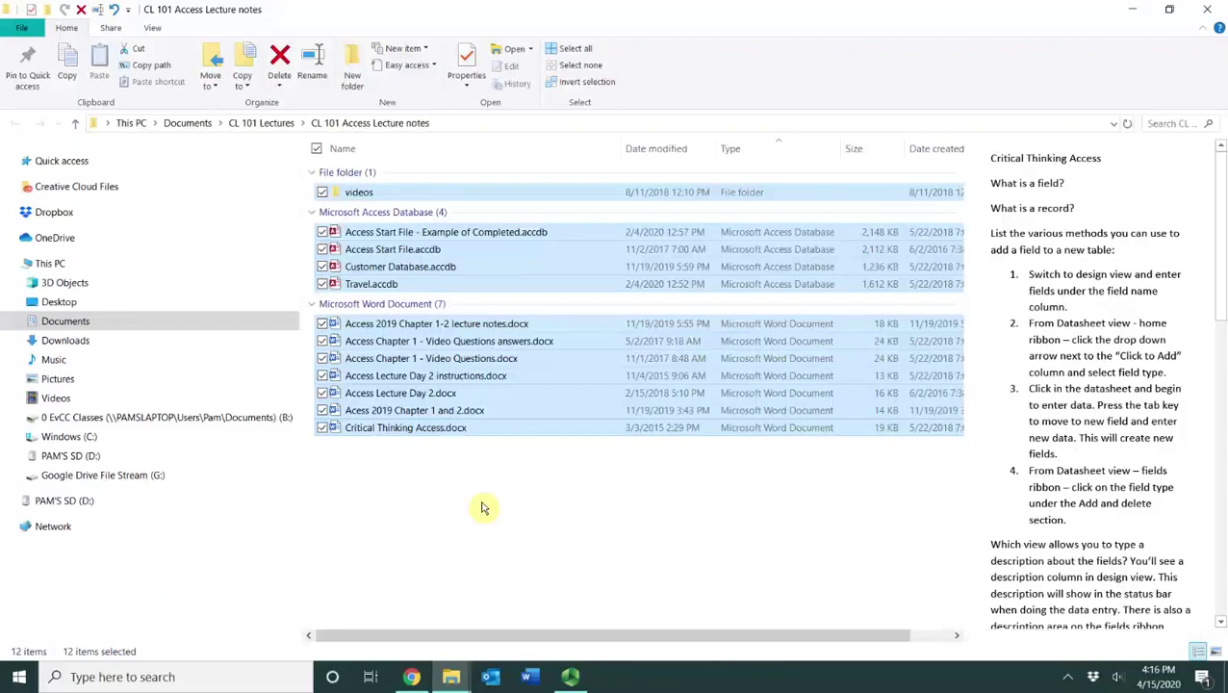
click(484, 508)
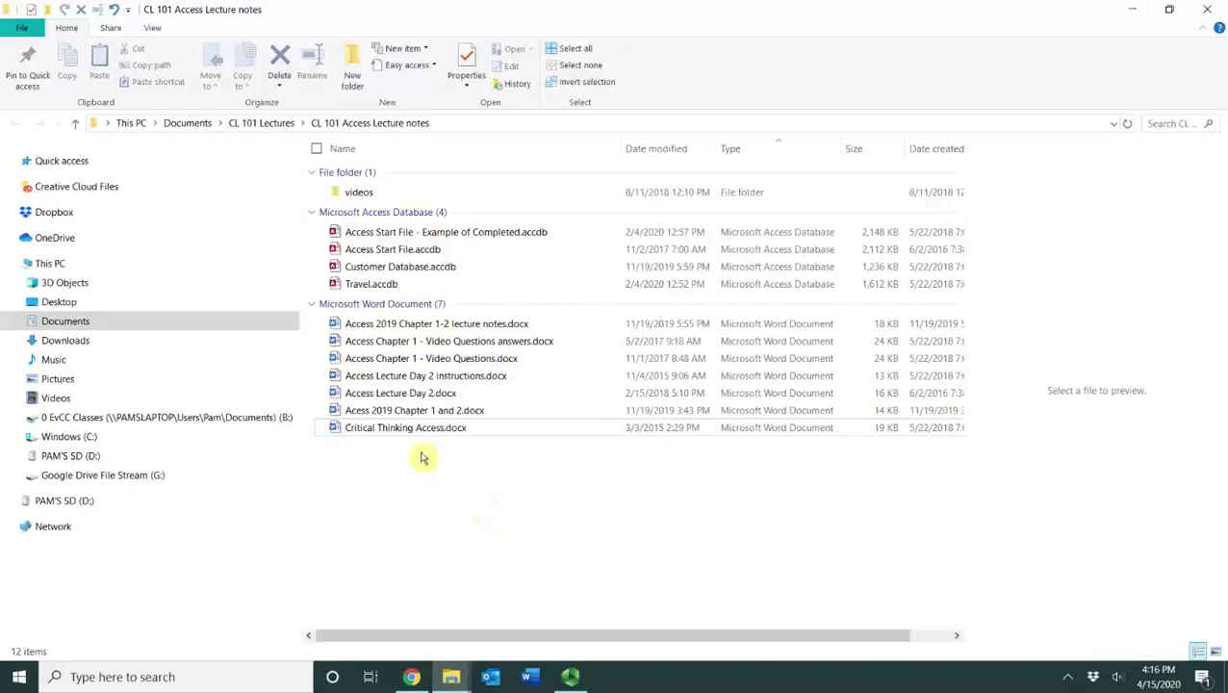
drag(420, 458, 353, 233)
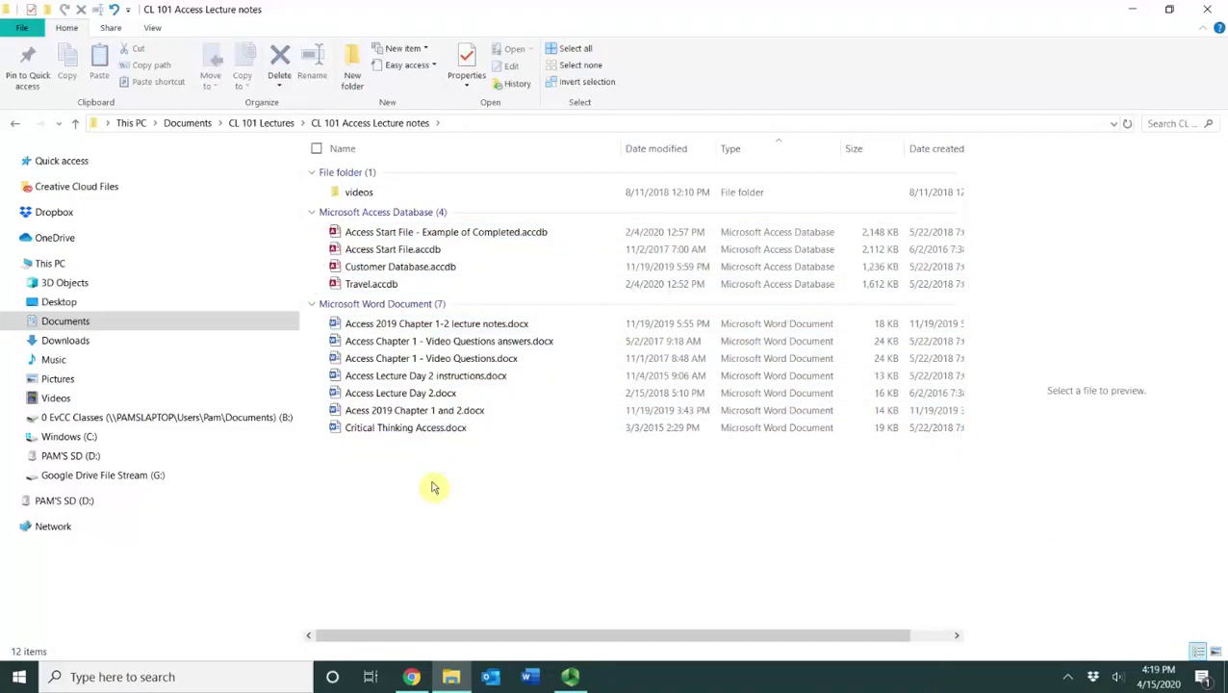
Step: Open This PC and select the Windows (C:) drive
click(50, 265)
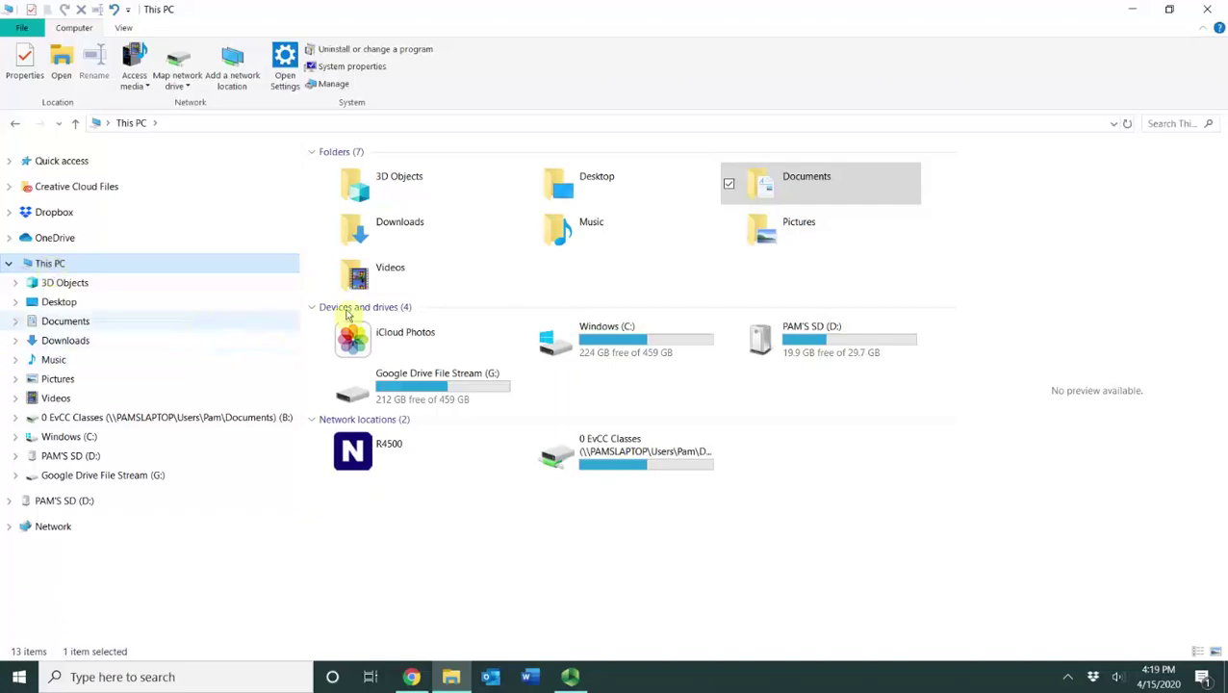
click(639, 344)
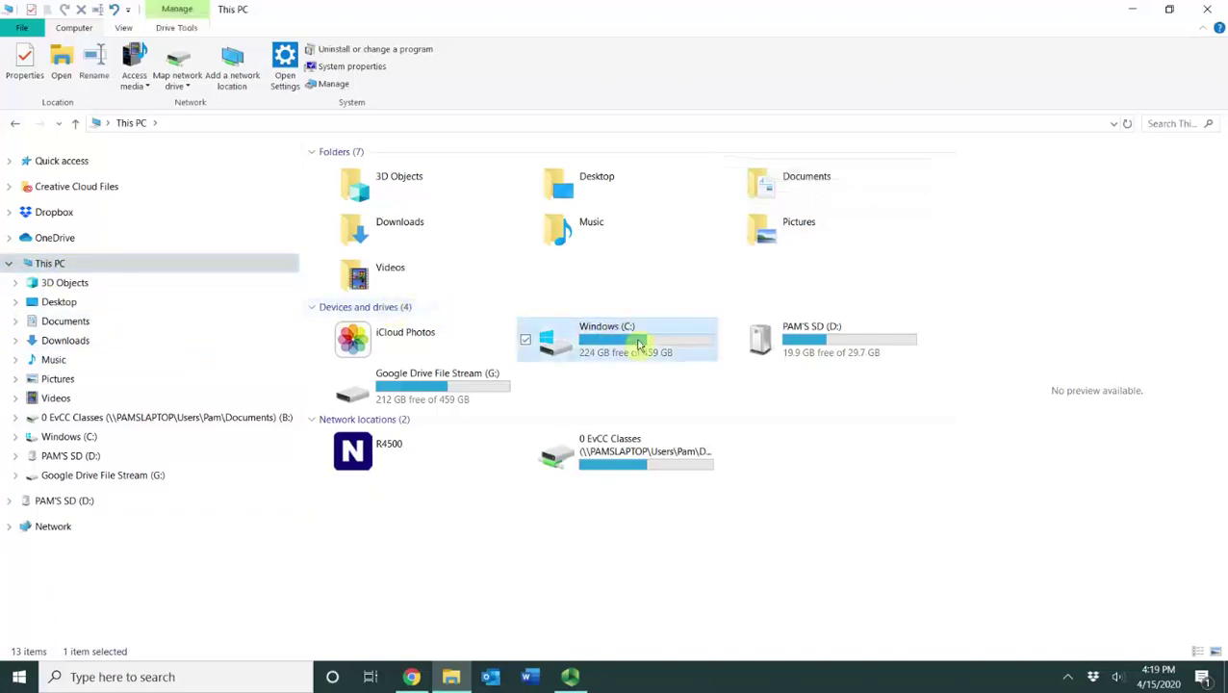
Step: Open the removable (E:) drive's name for editing under This PC and accept the existing name
mouse_move(619, 356)
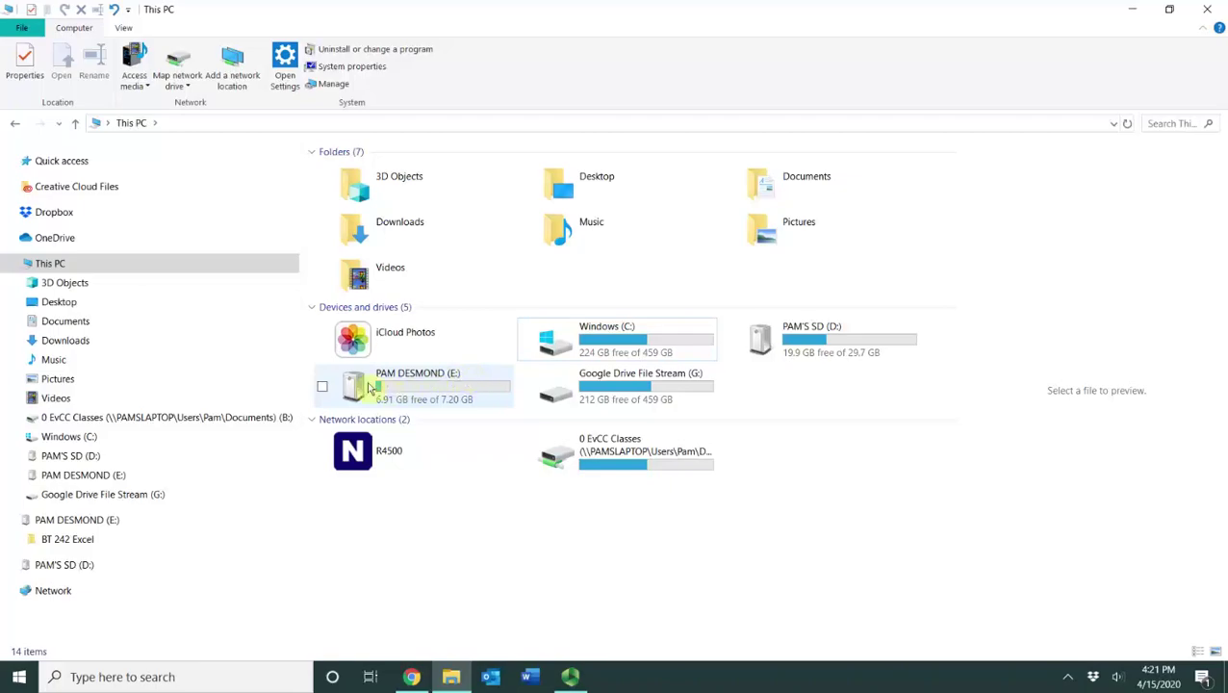
right_click(477, 378)
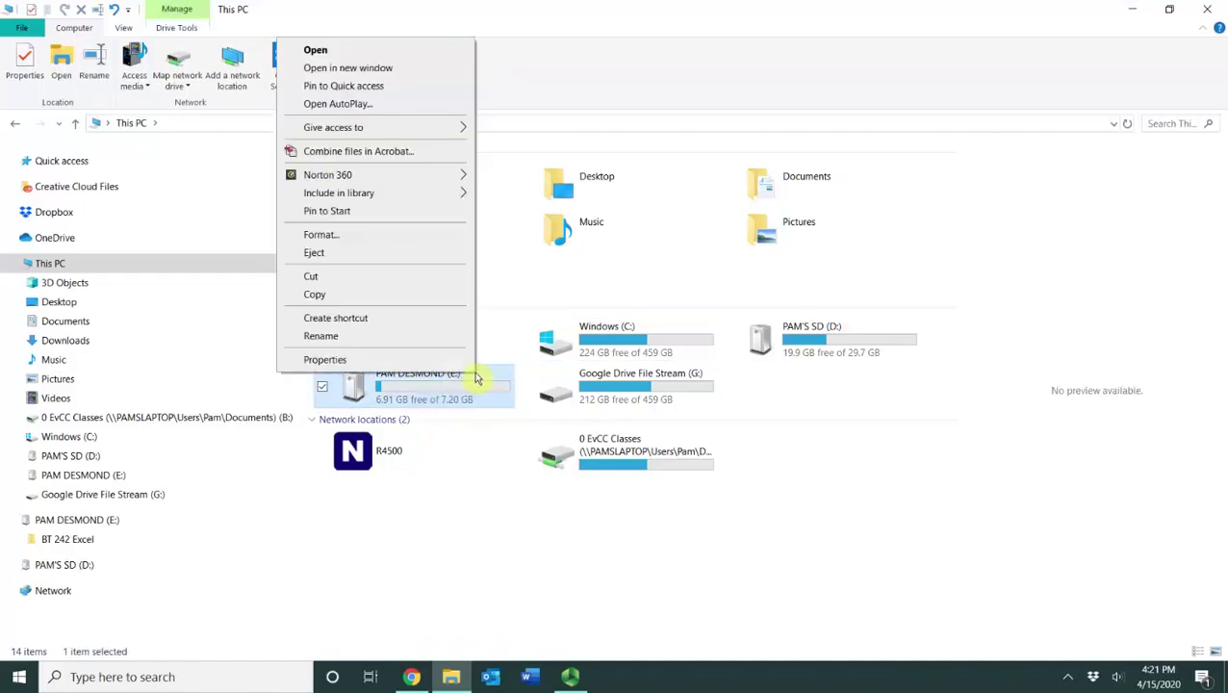
click(426, 337)
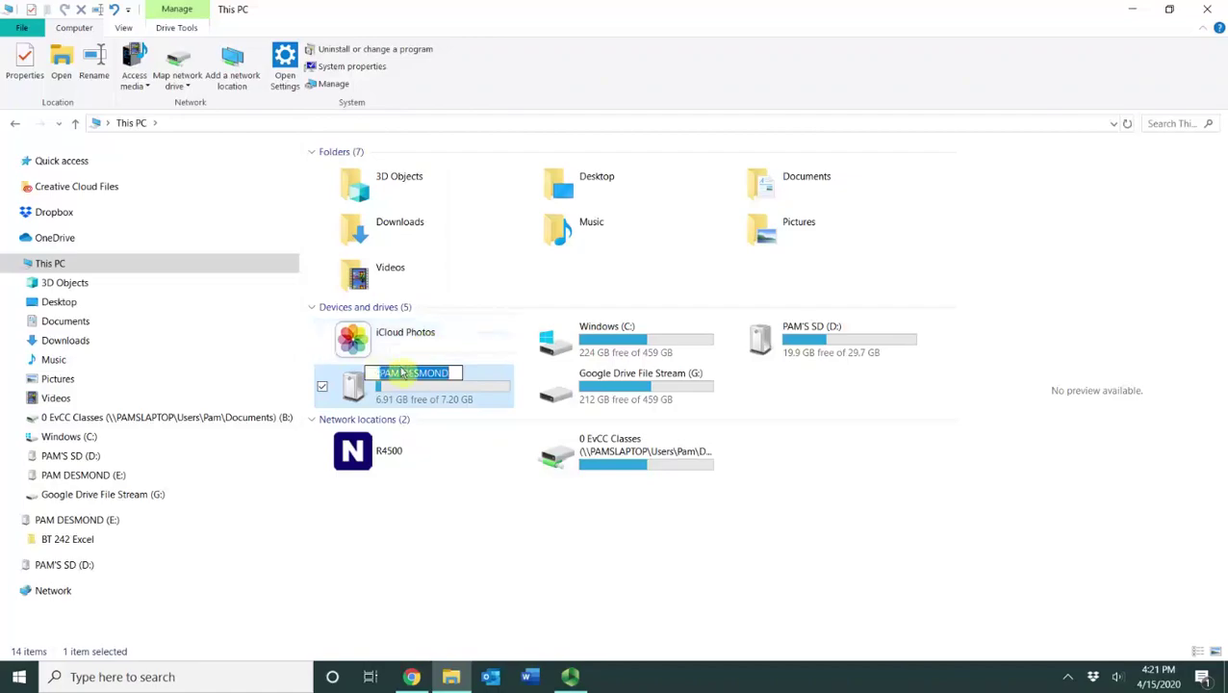
key(Return)
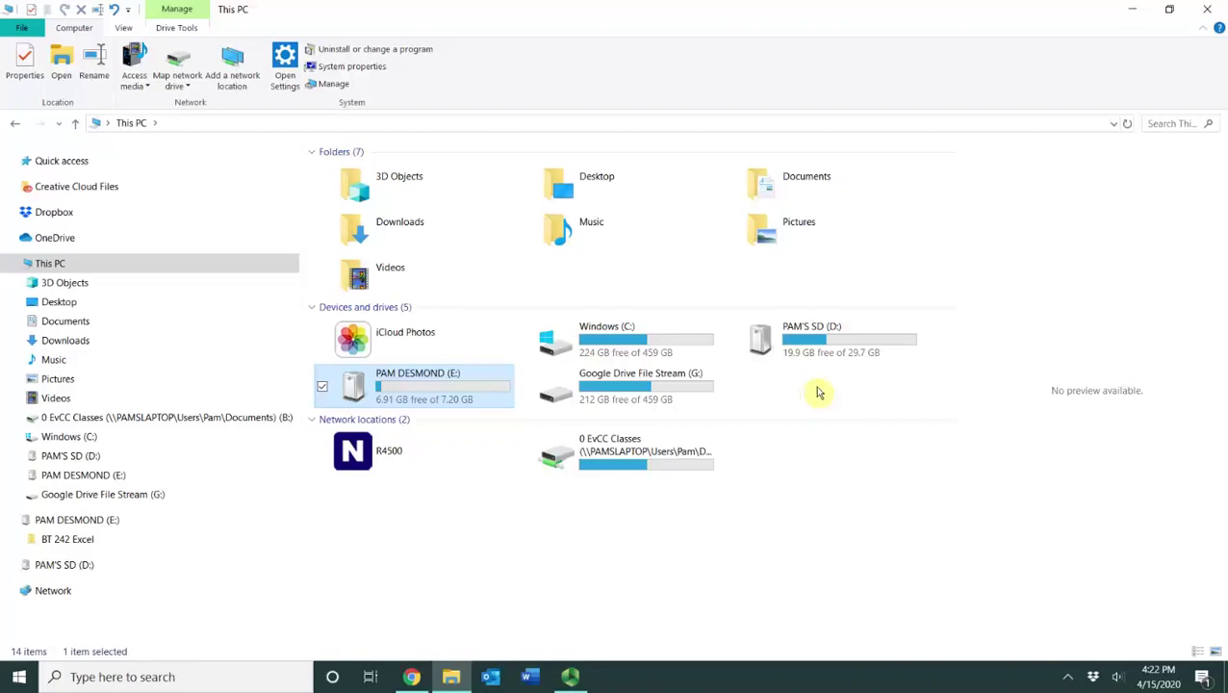
Step: Open the CL 101 Access Lecture notes folder inside CL 101 Lectures in Documents
double_click(825, 189)
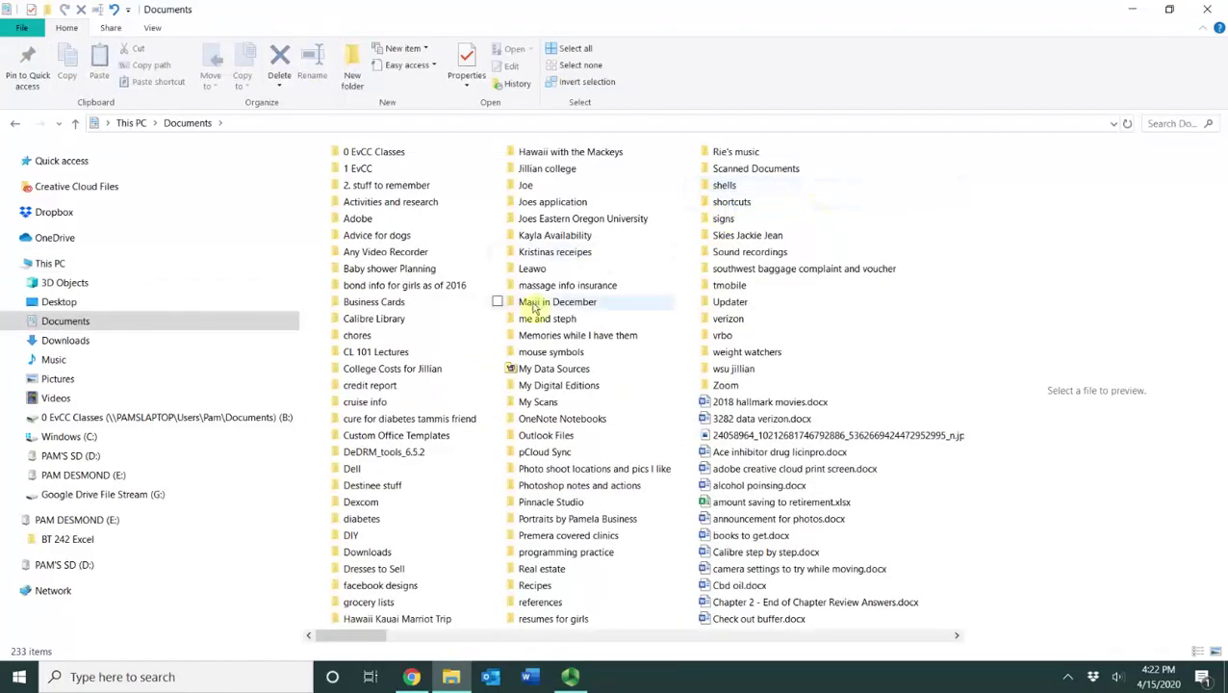
double_click(417, 354)
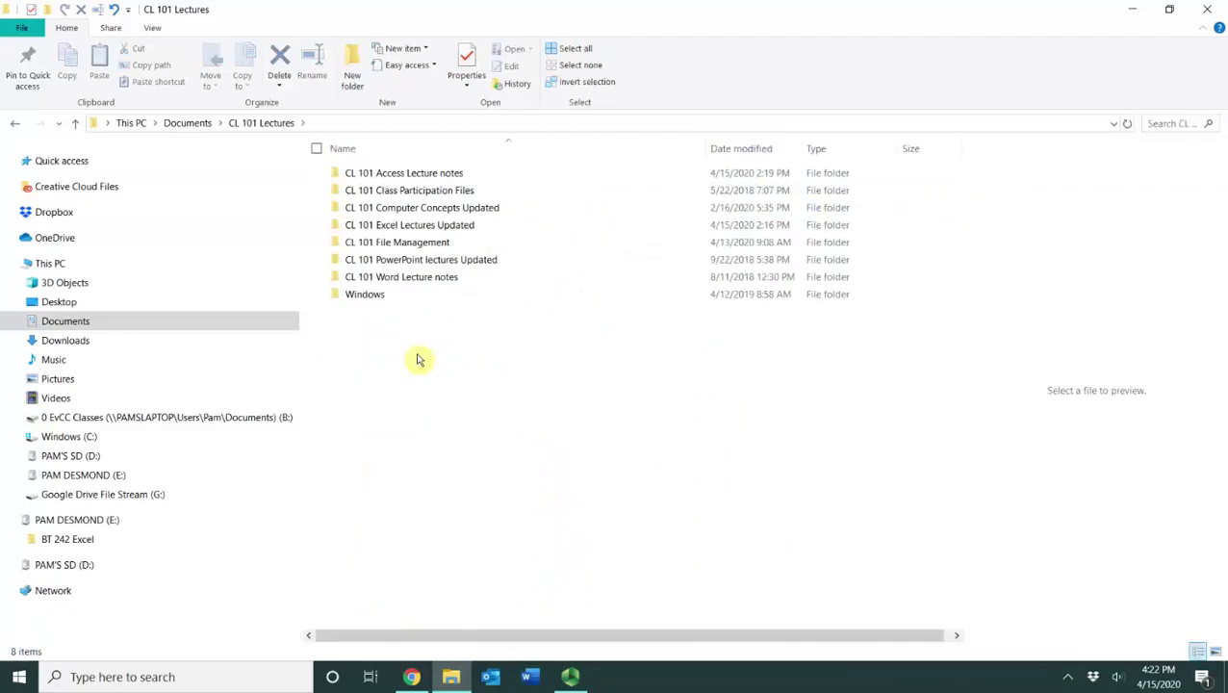
double_click(457, 173)
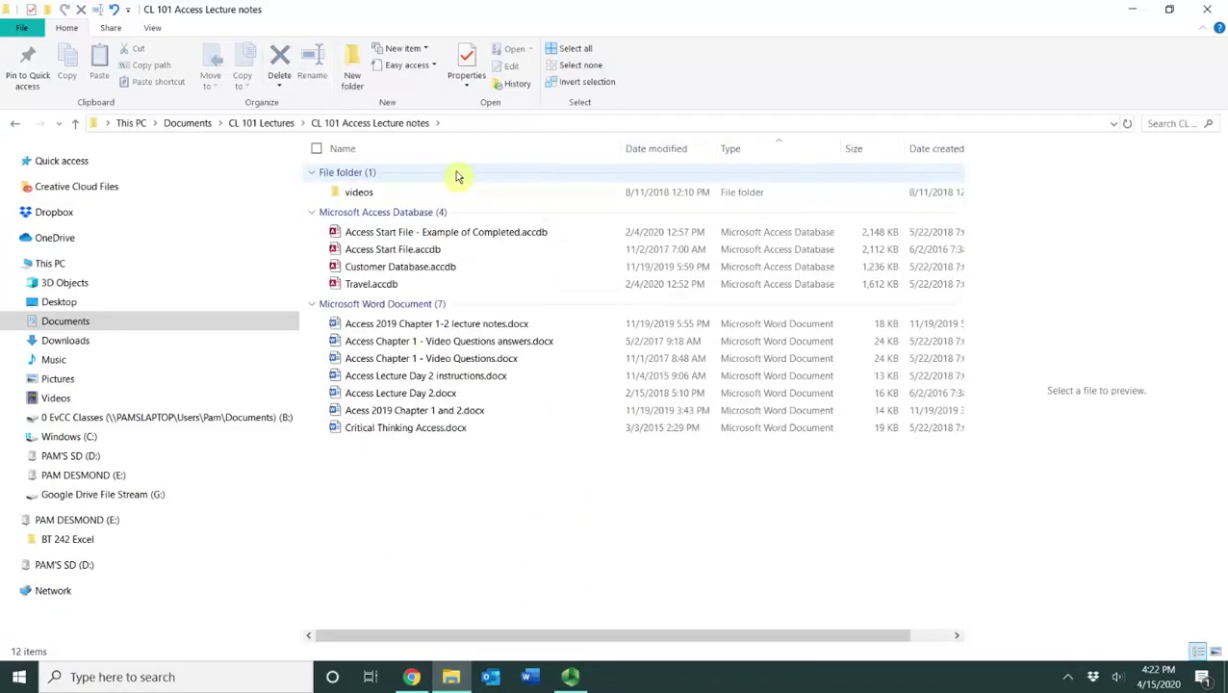
Step: Send a copy of Access 2019 Chapter 1-2 lecture notes.docx to the removable (E:) drive
click(448, 325)
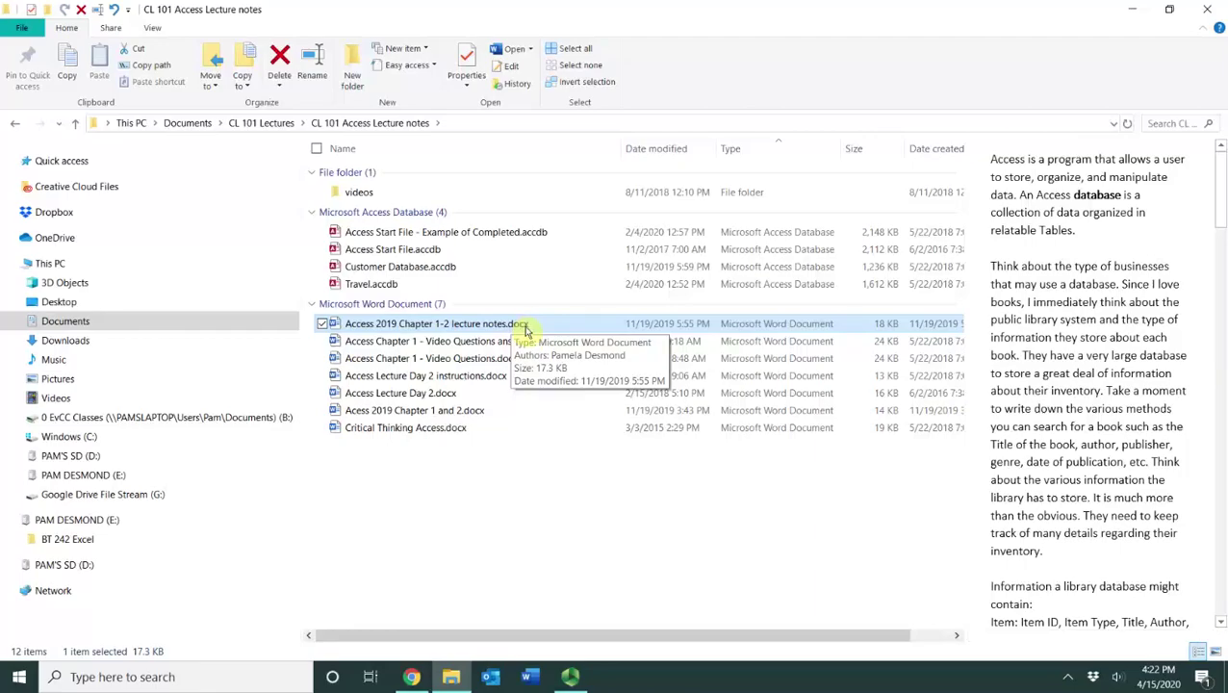
right_click(526, 330)
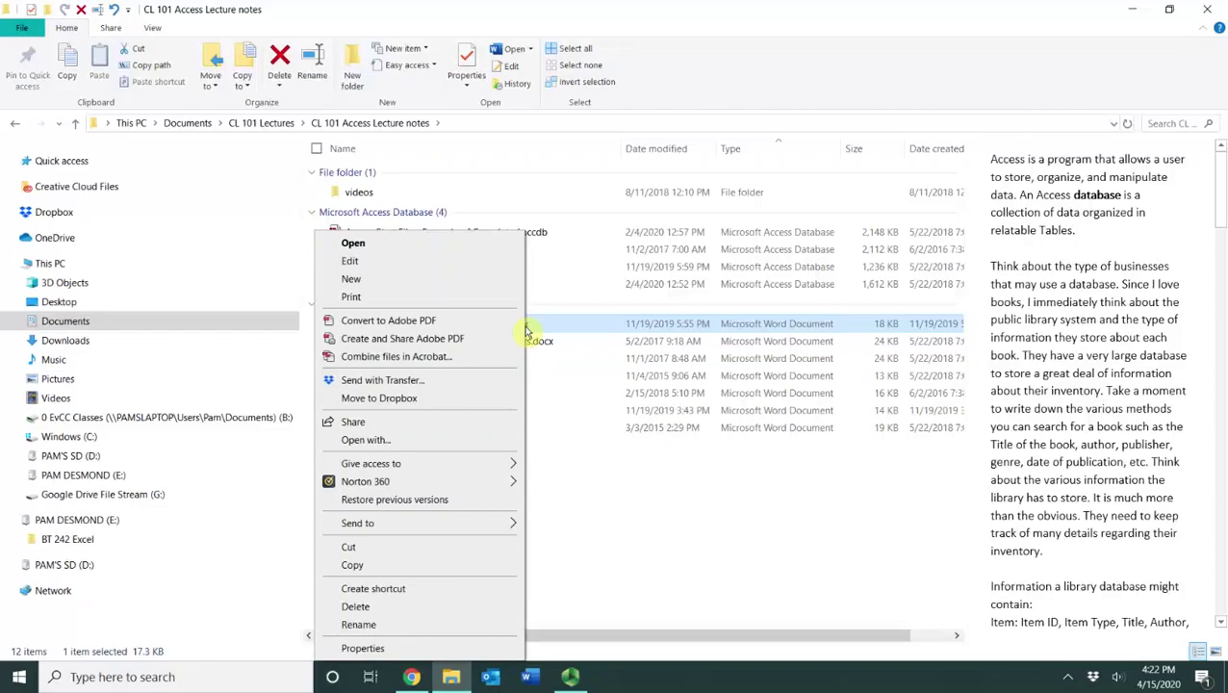
mouse_move(431, 528)
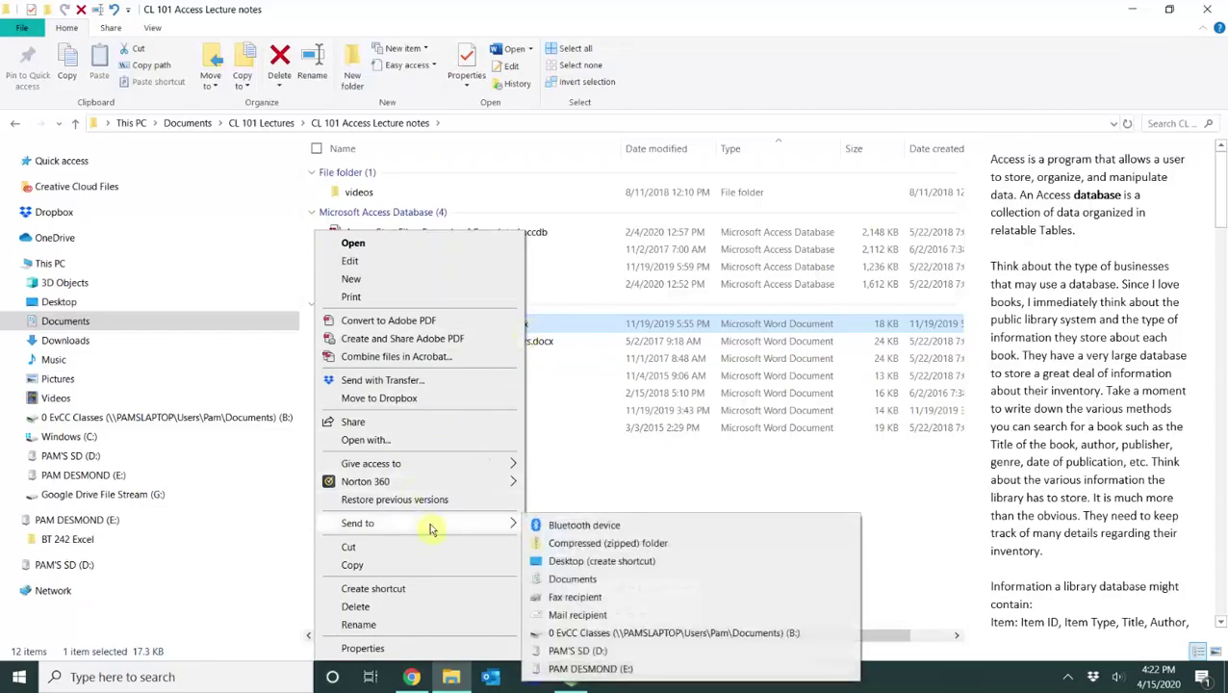
click(646, 674)
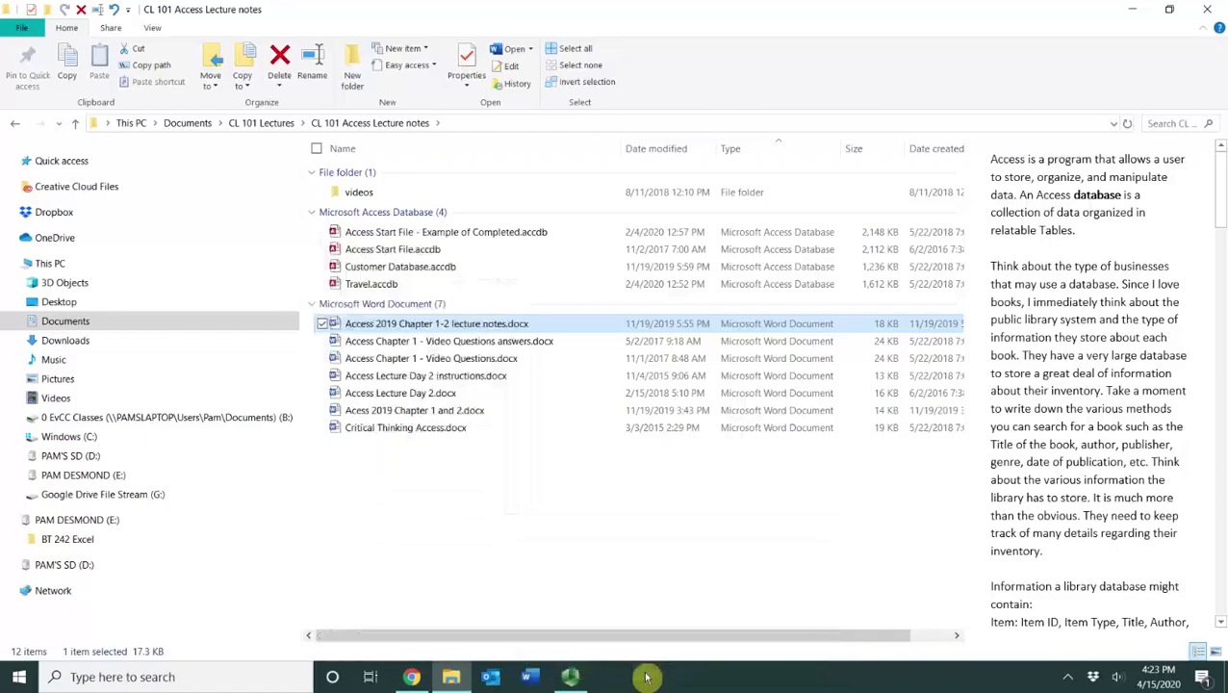
Step: Check the copy of Access 2019 Chapter 1-2 lecture notes.docx on the removable (E:) drive, and close the window
click(50, 263)
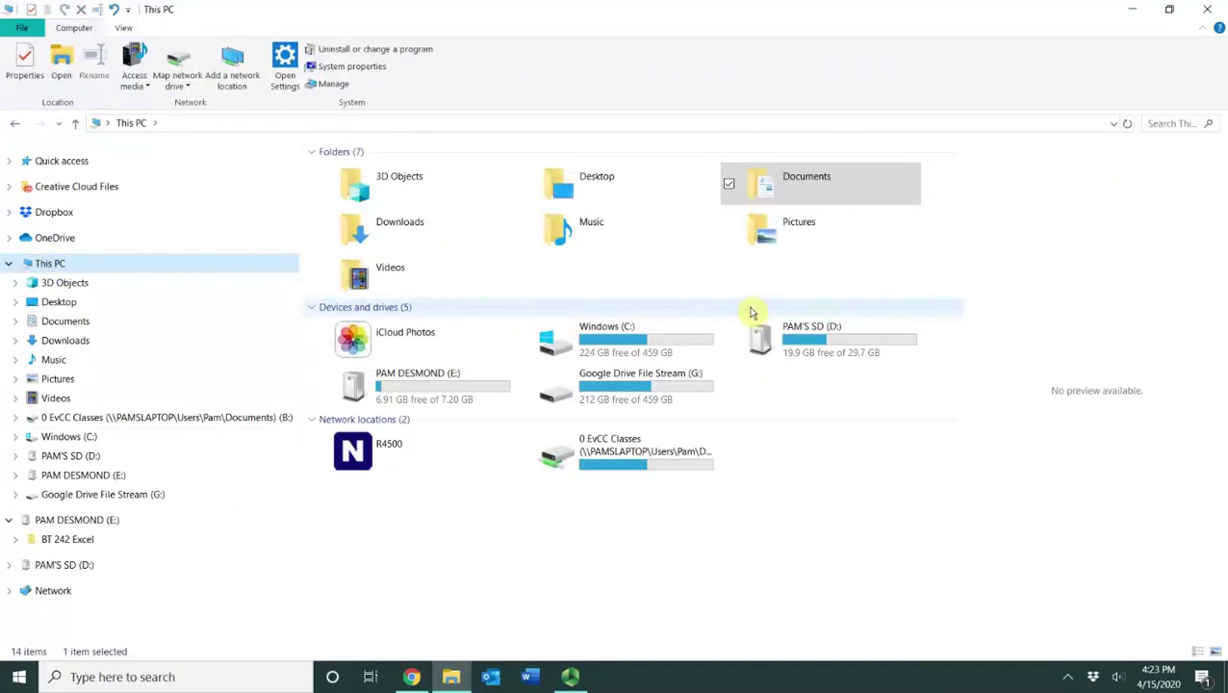
double_click(467, 389)
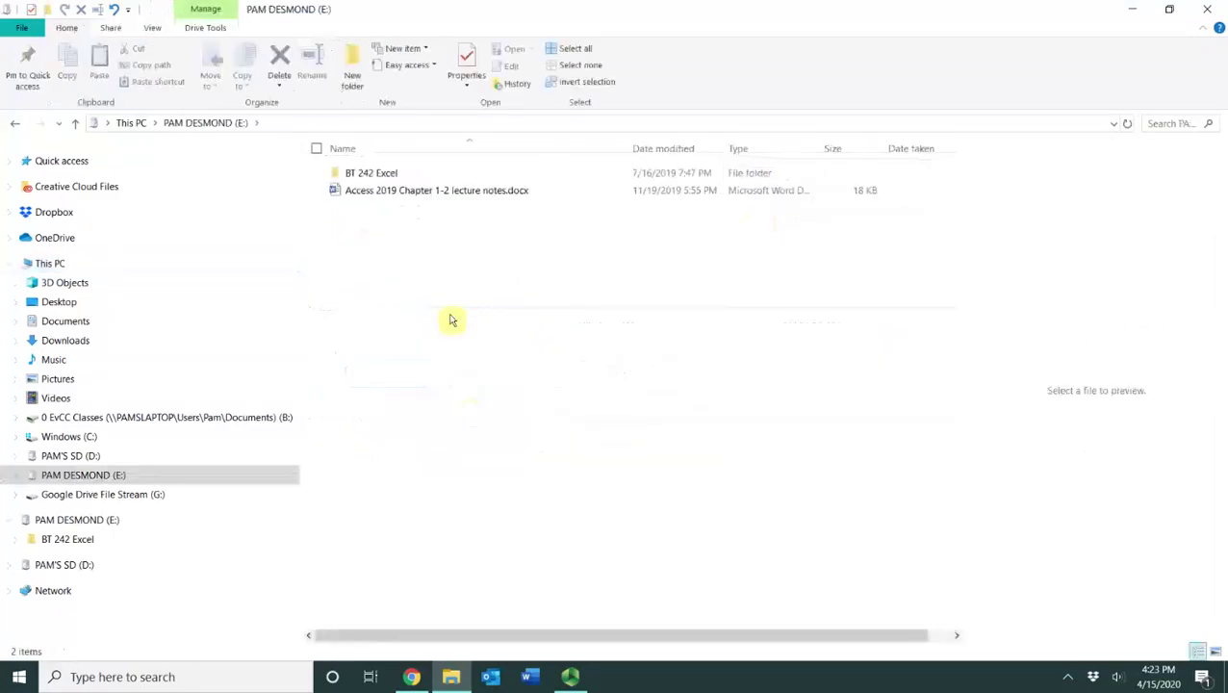
click(452, 198)
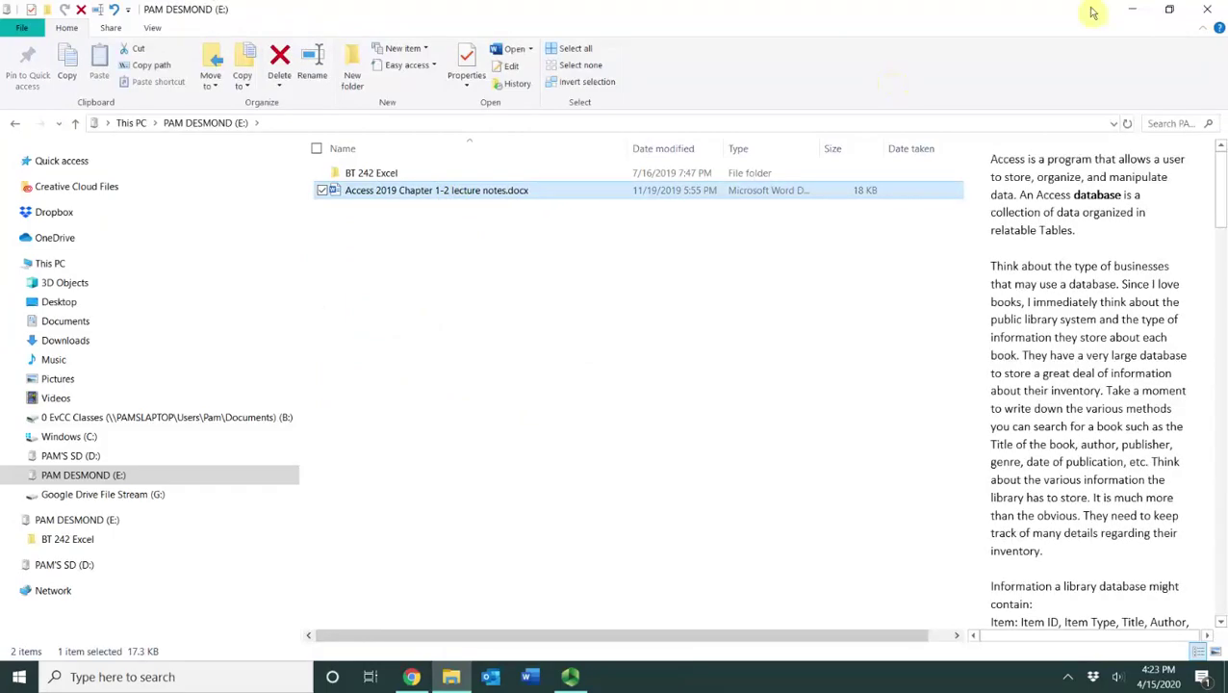
click(1216, 12)
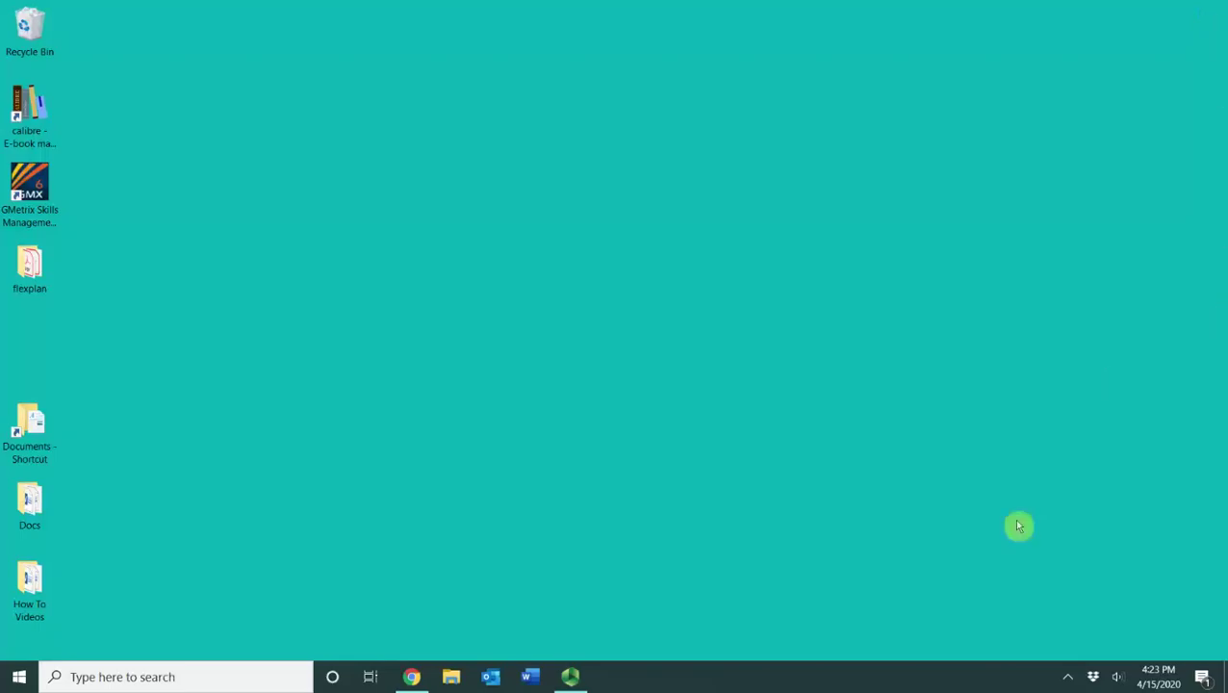
Step: Safely eject the removable (E:) drive and recheck the list of ejectable devices
click(1070, 679)
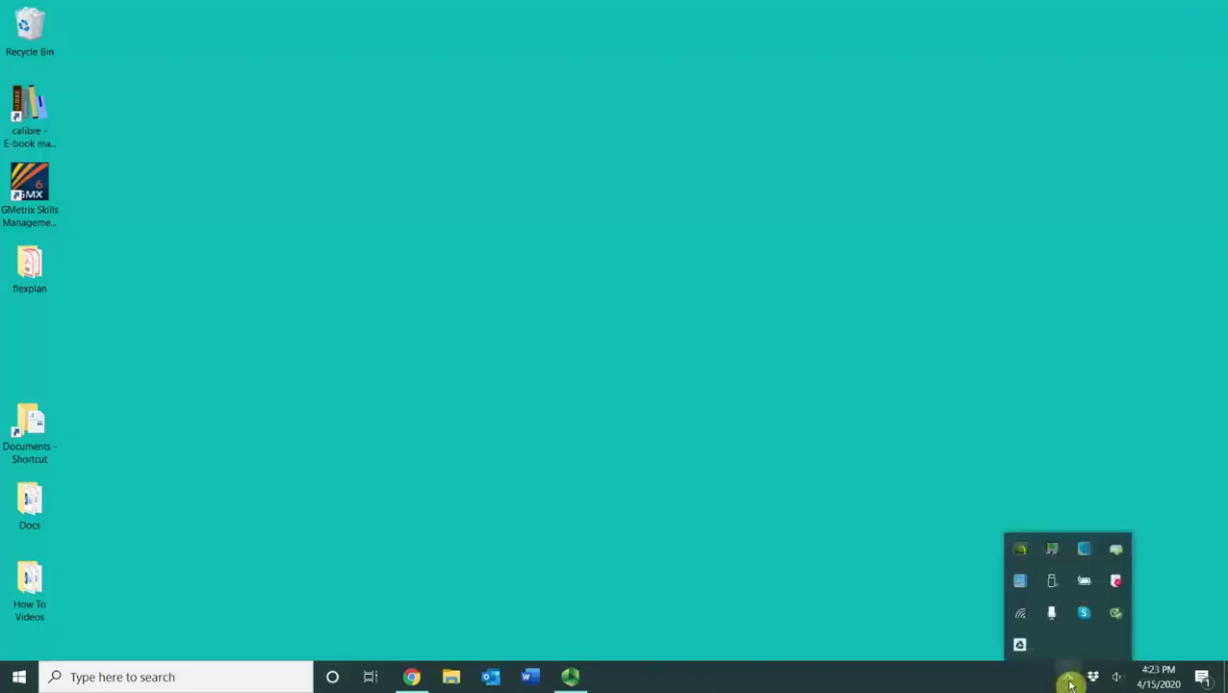
right_click(1055, 587)
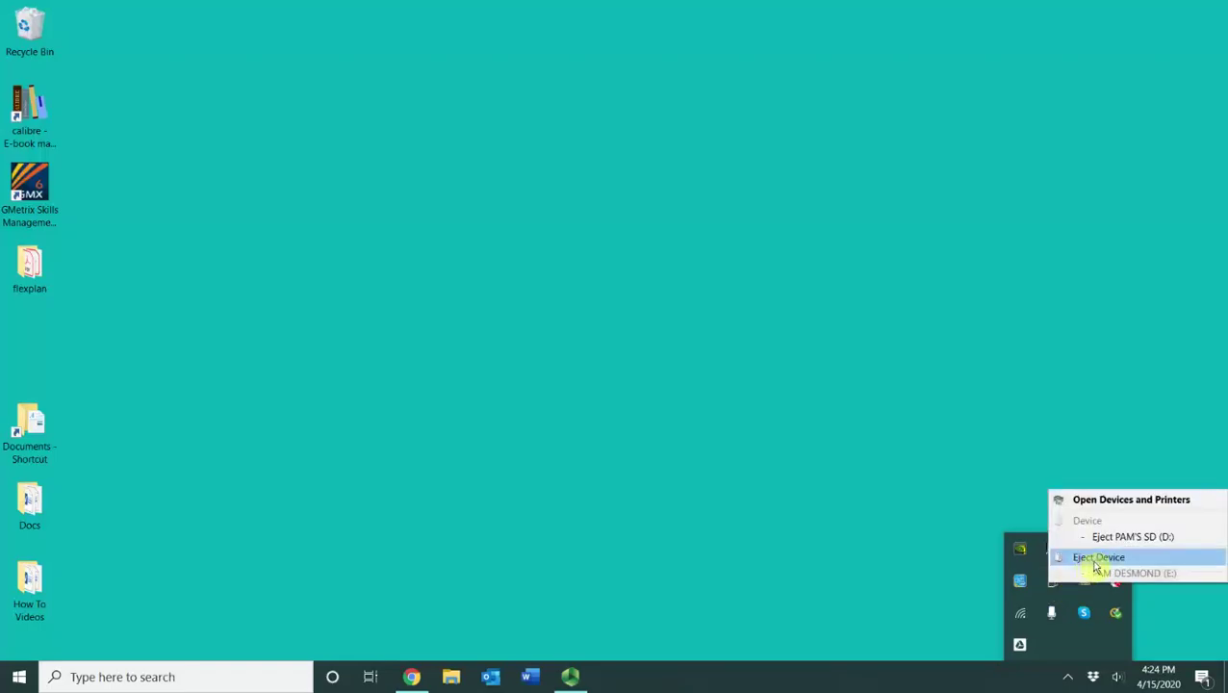
click(1095, 566)
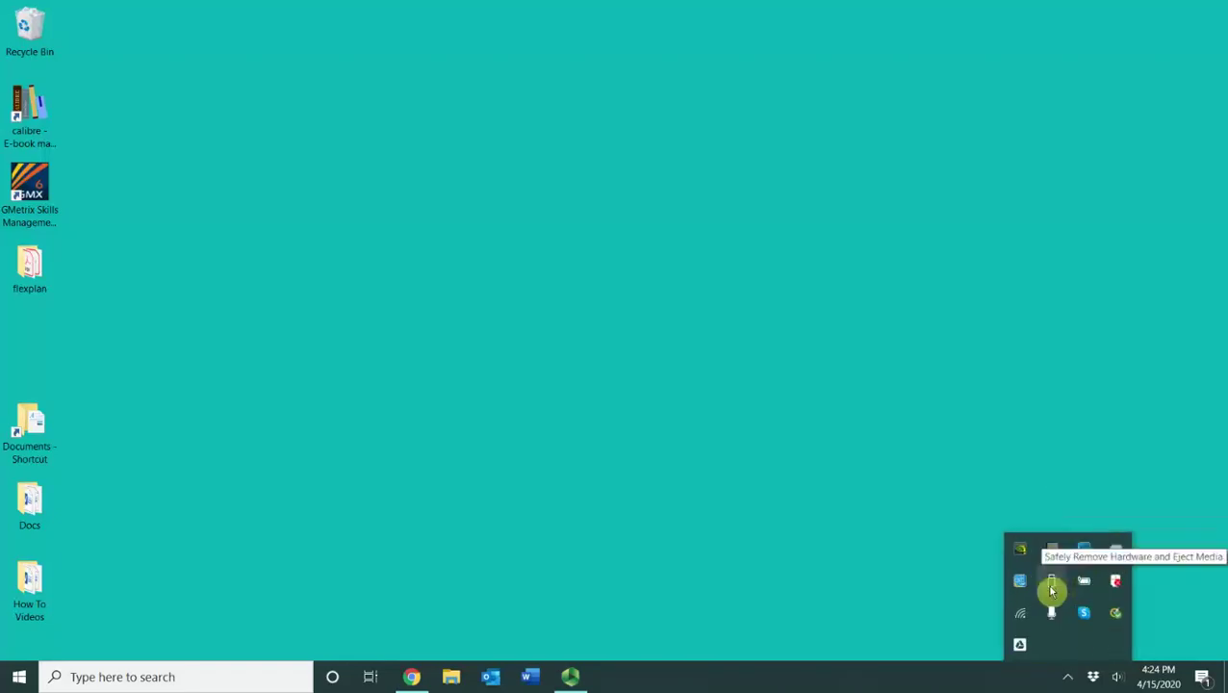
right_click(1052, 590)
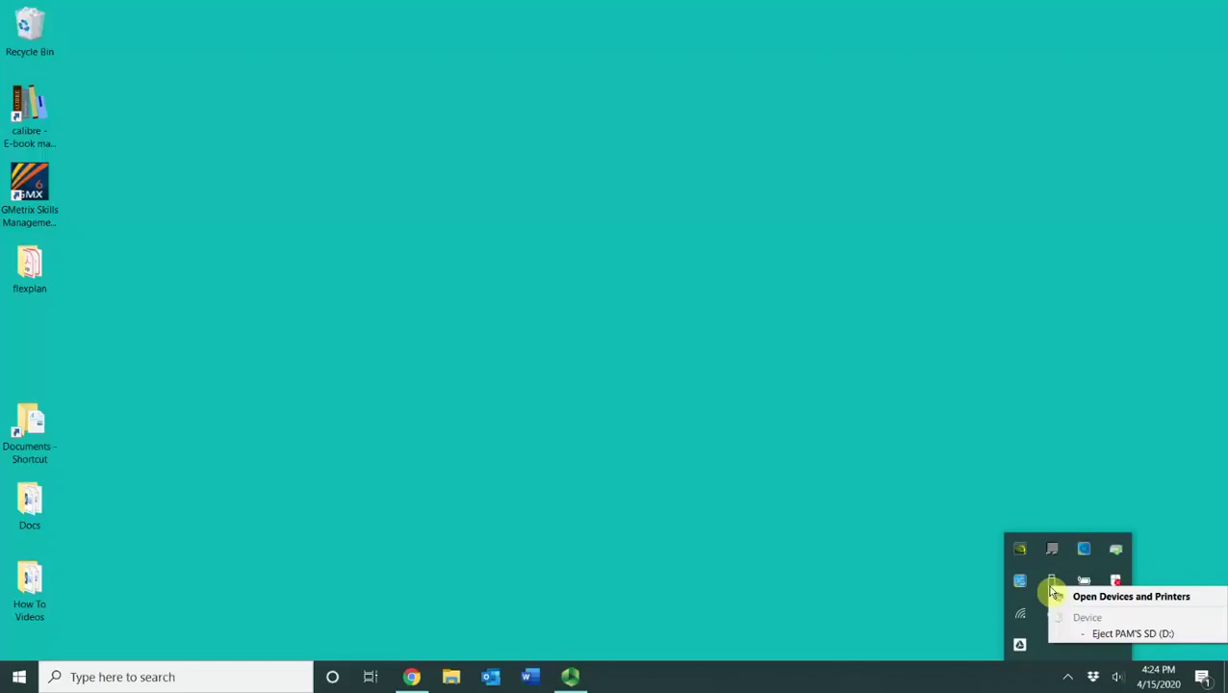
click(1154, 472)
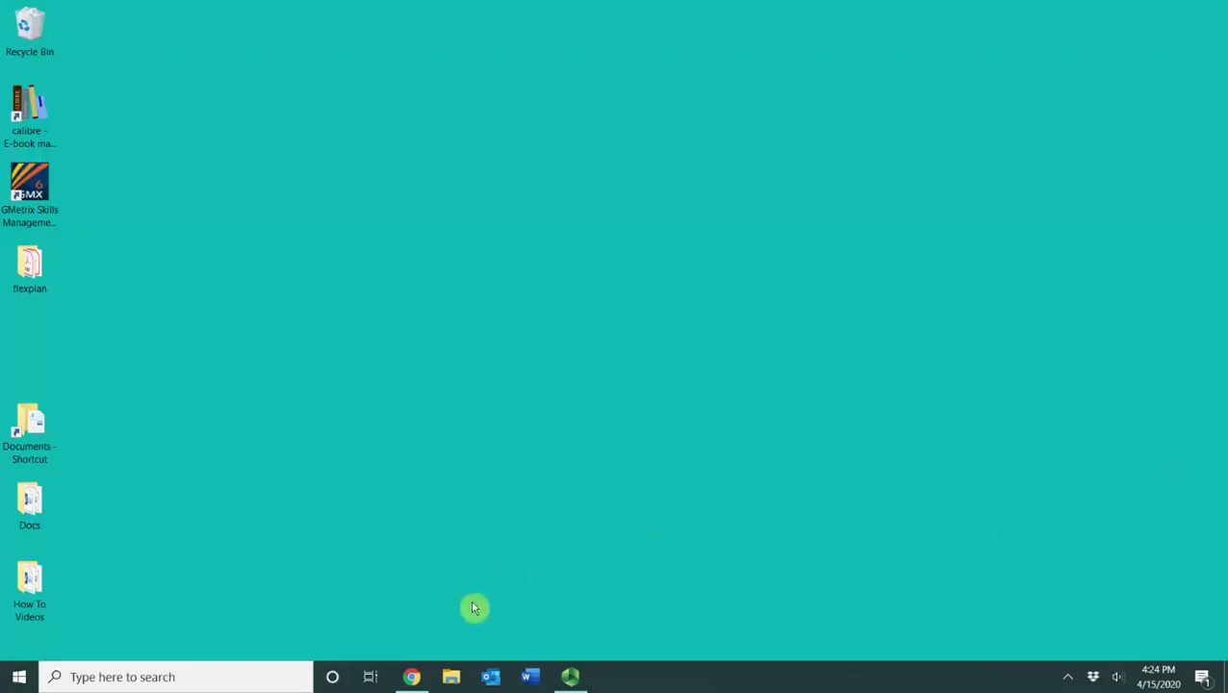
Step: Check the devices and drives under This PC in a new File Explorer window, and close it
click(453, 678)
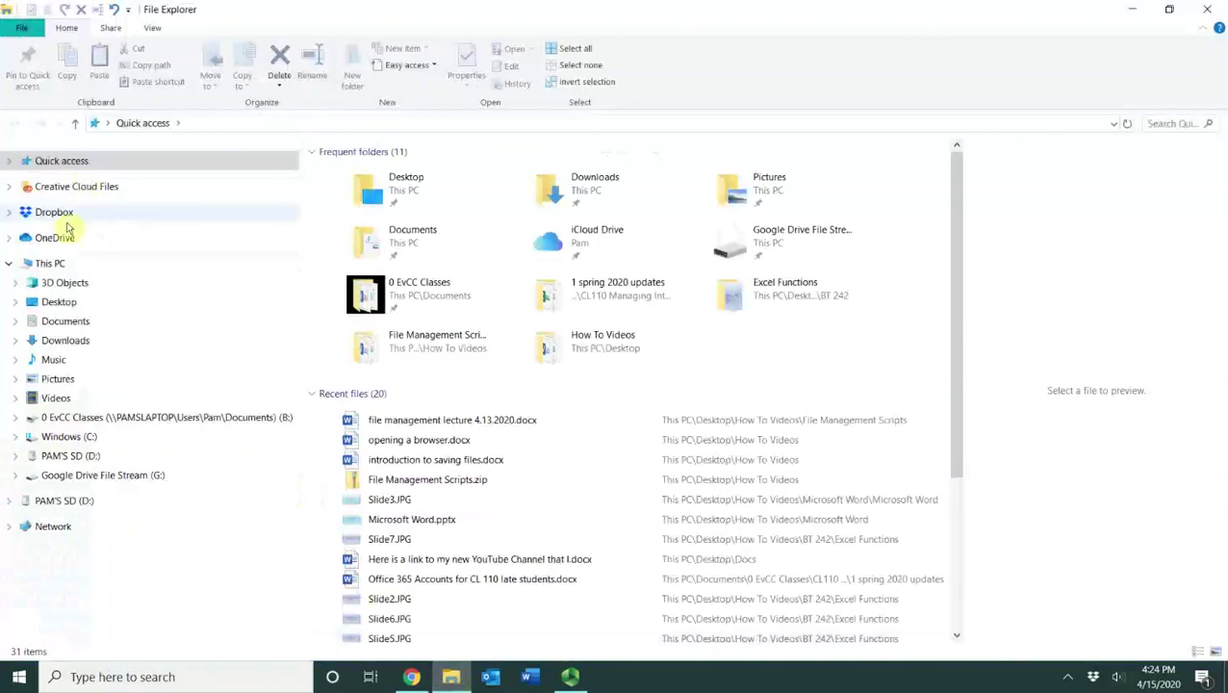
click(50, 263)
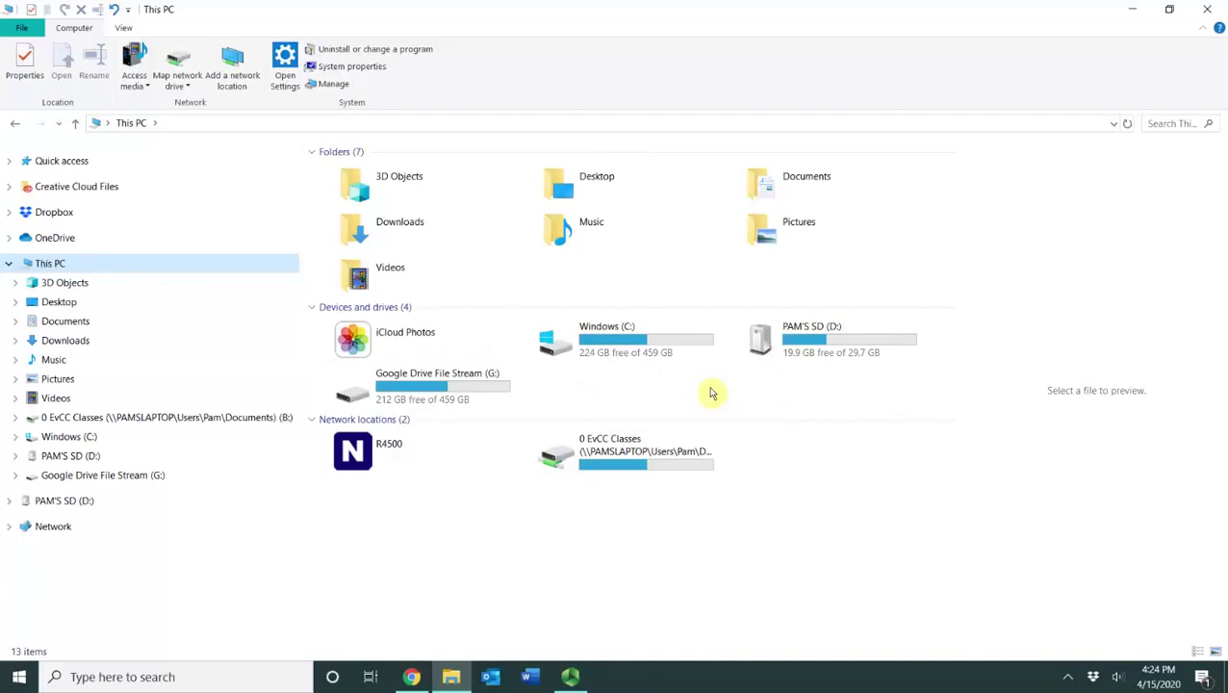
click(1214, 10)
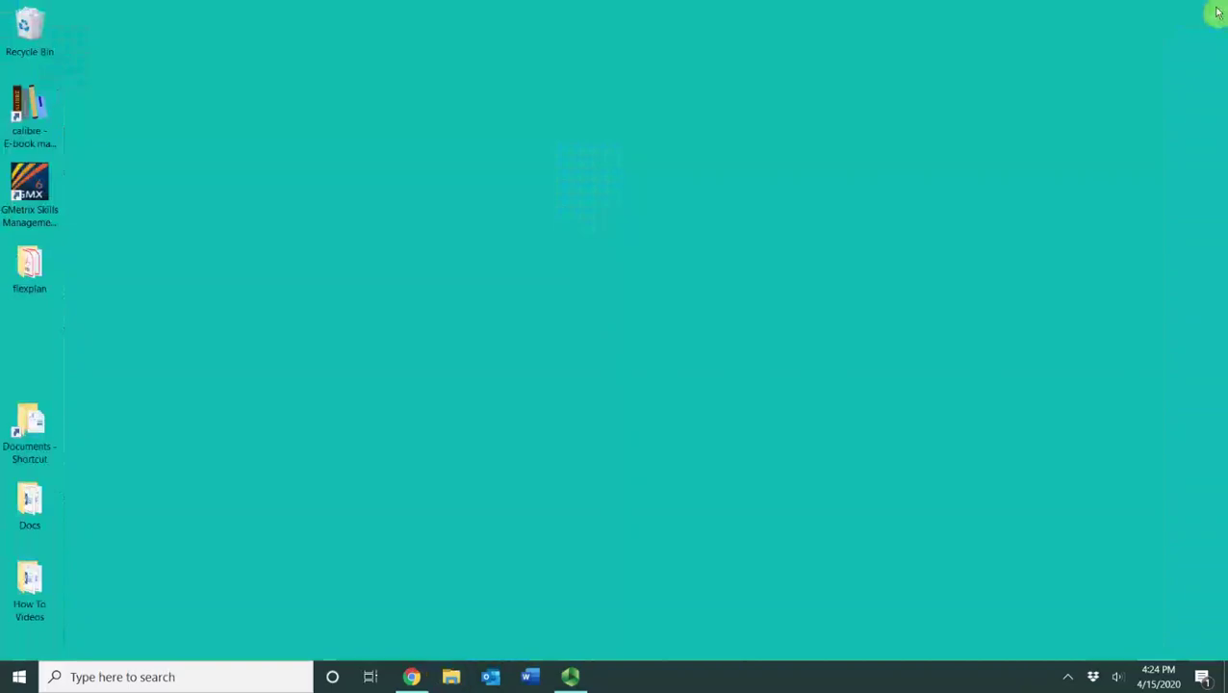